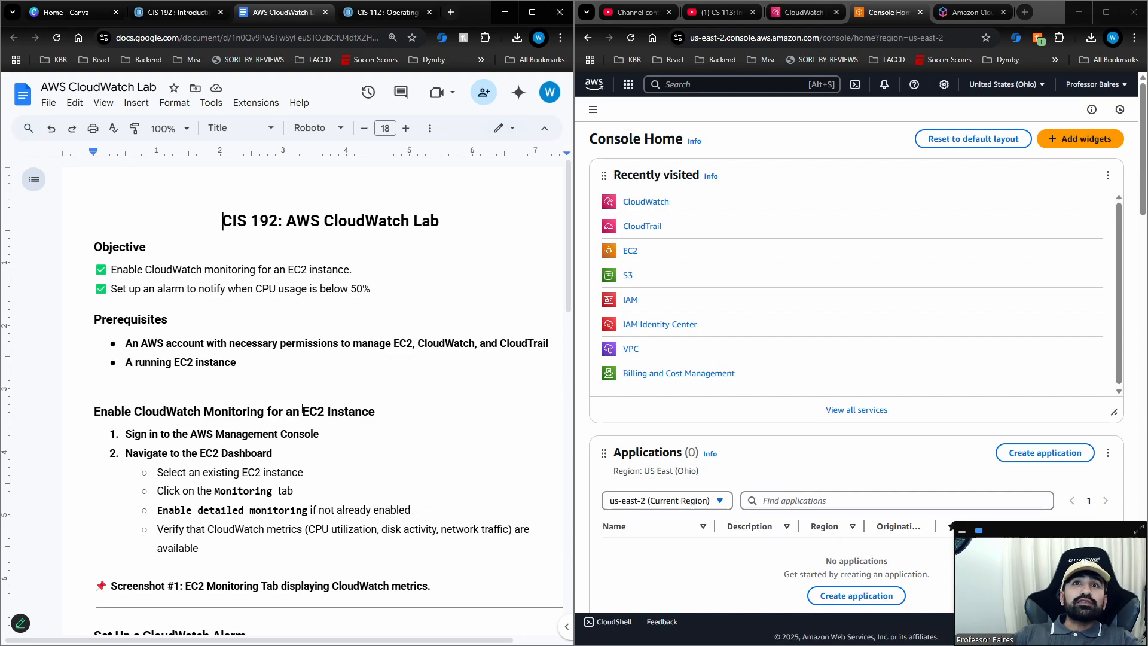
Open the EC2 instances list from the AWS console home and select test-instance.
click(629, 251)
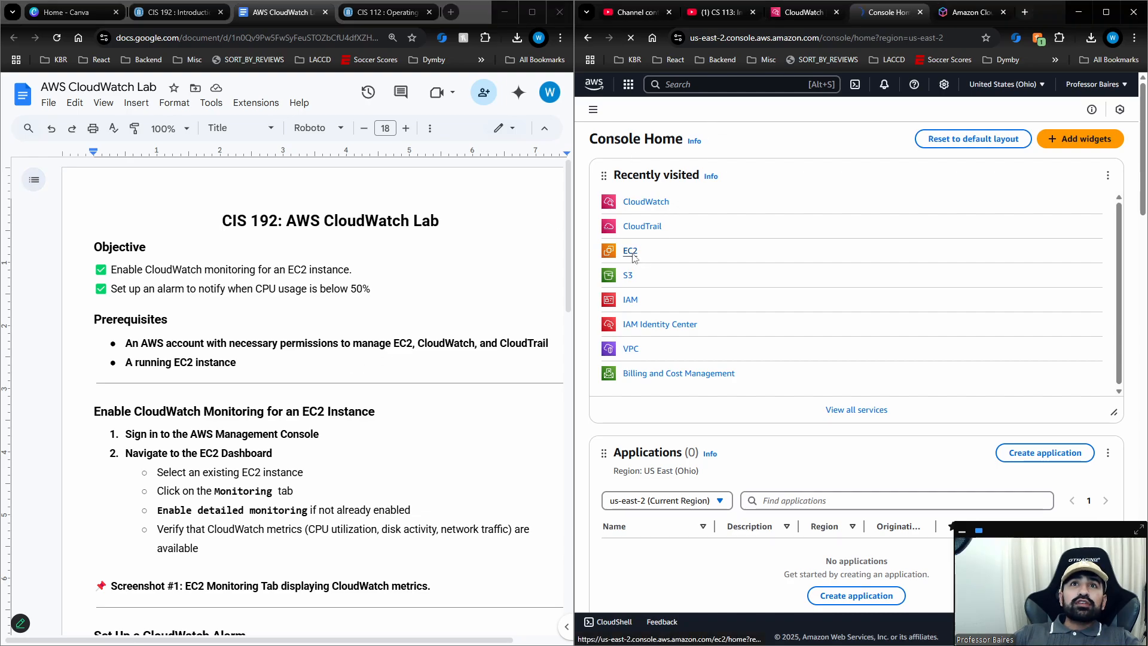
click(616, 238)
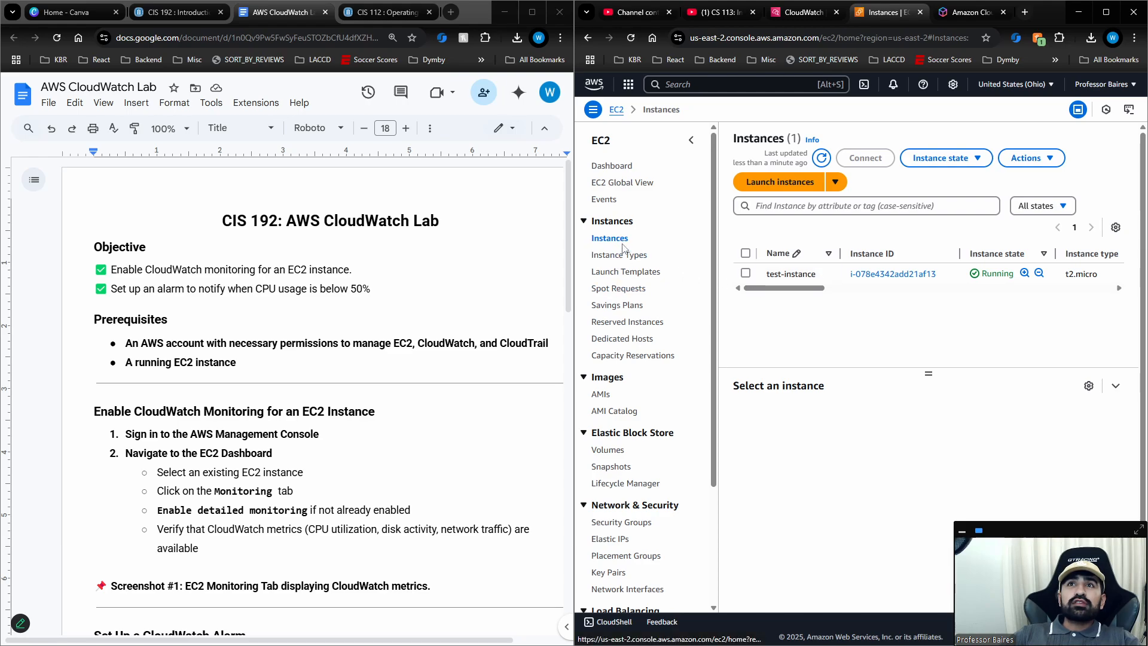
click(797, 278)
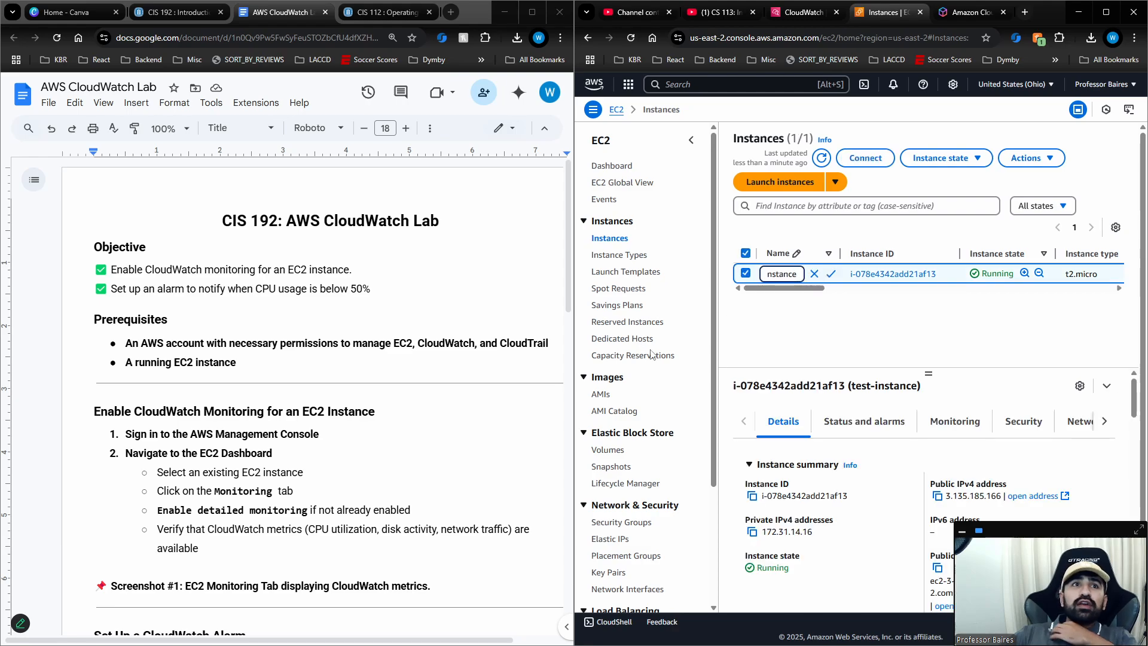
click(822, 314)
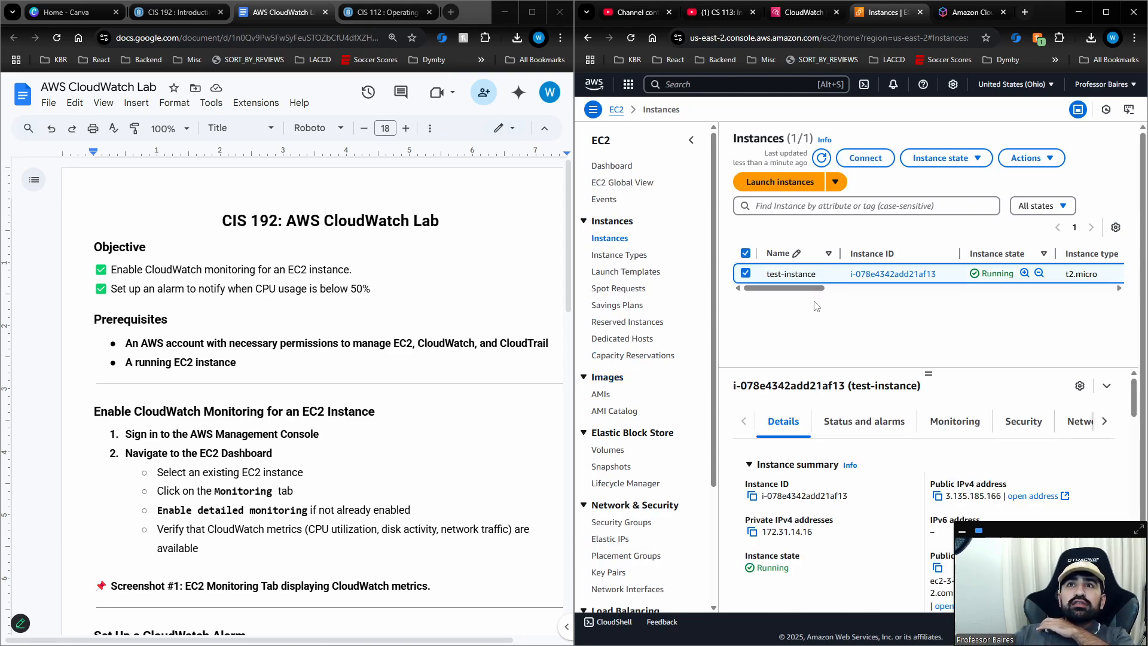
click(862, 279)
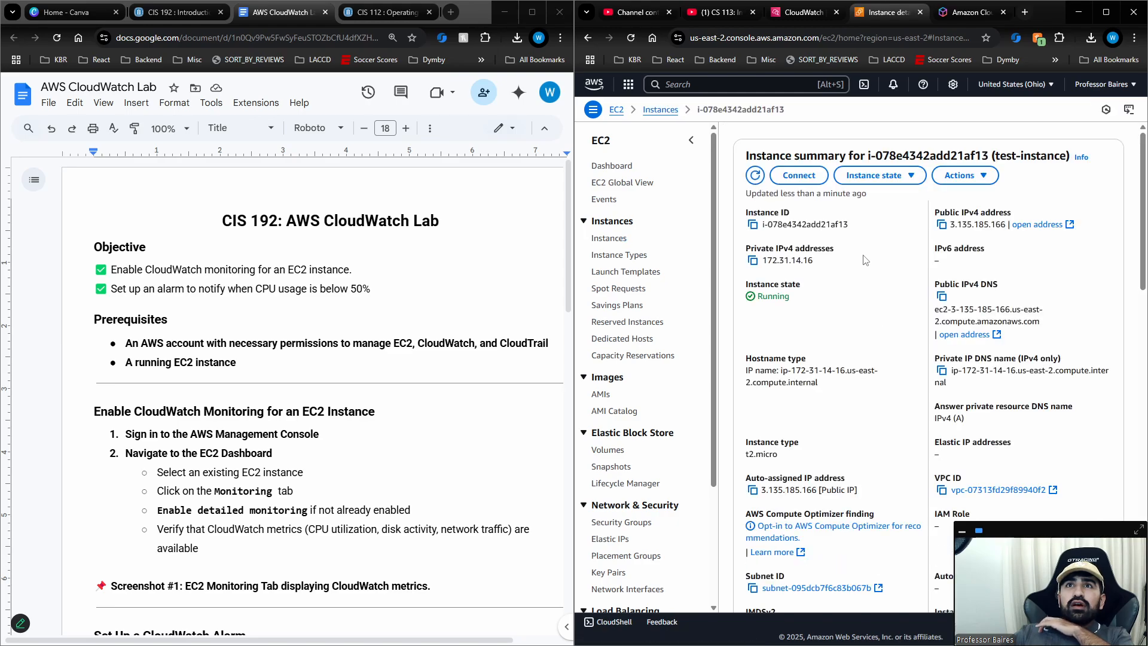
scroll(863, 259, down, 4)
click(608, 238)
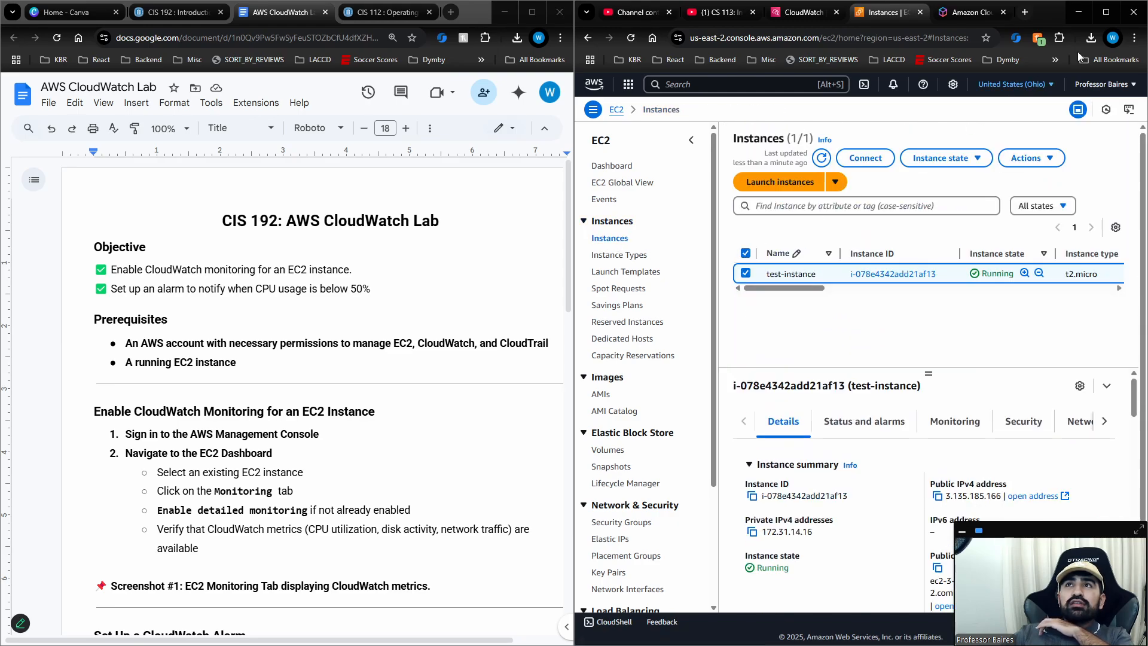
Maximize the AWS console window and show the monitoring metrics of test-instance.
click(1107, 13)
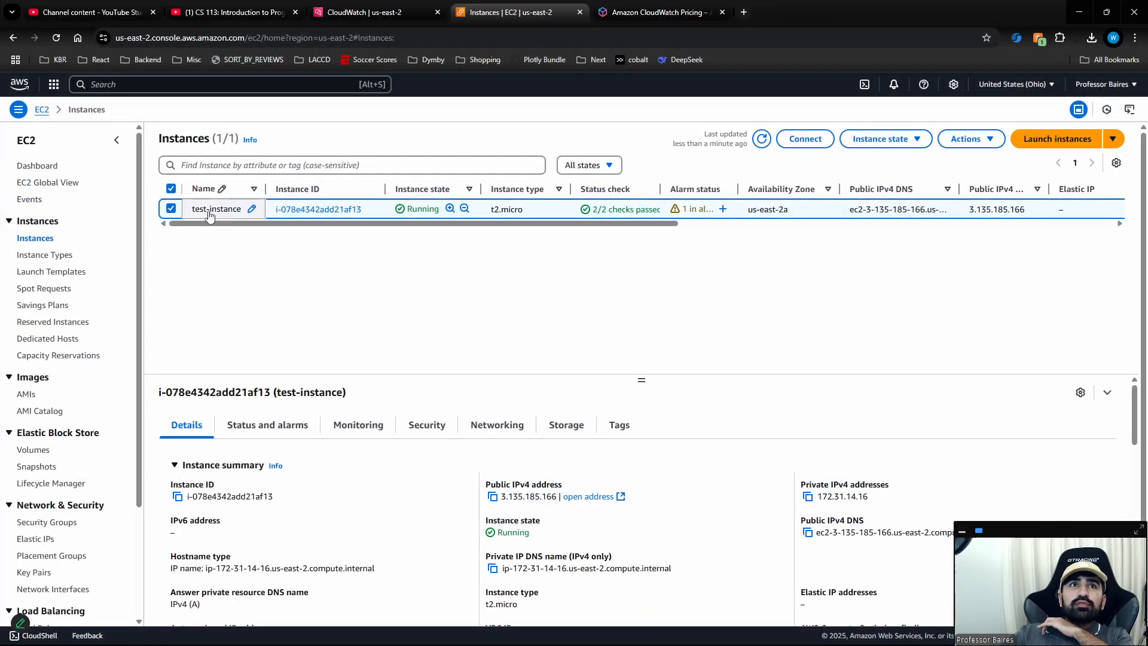
click(211, 216)
click(326, 302)
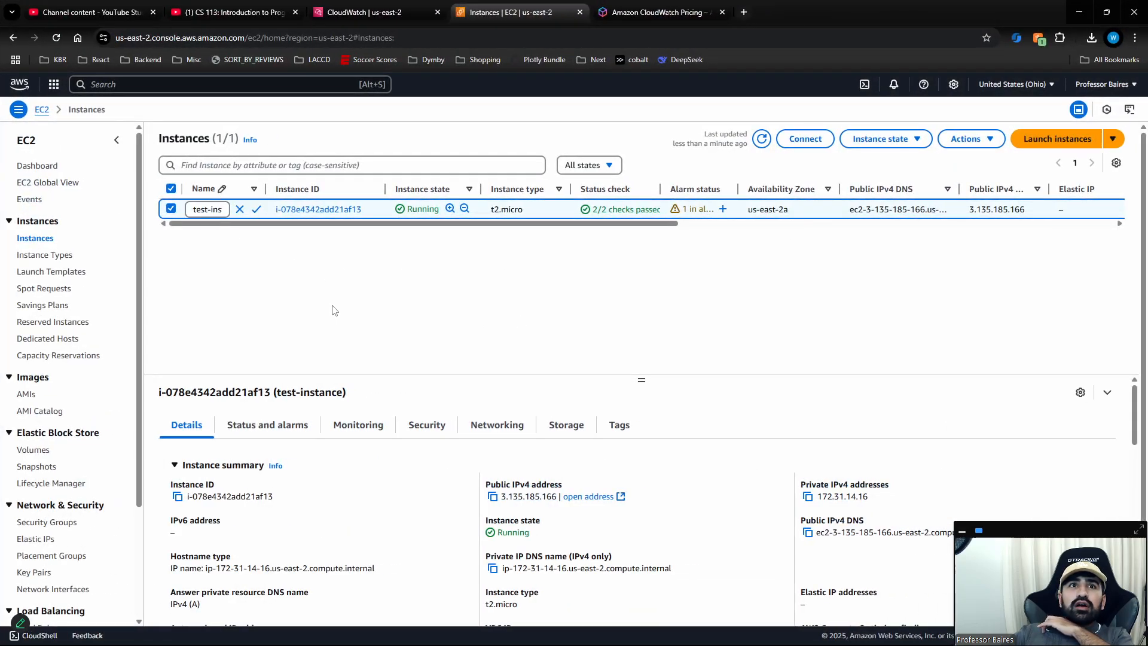
click(362, 426)
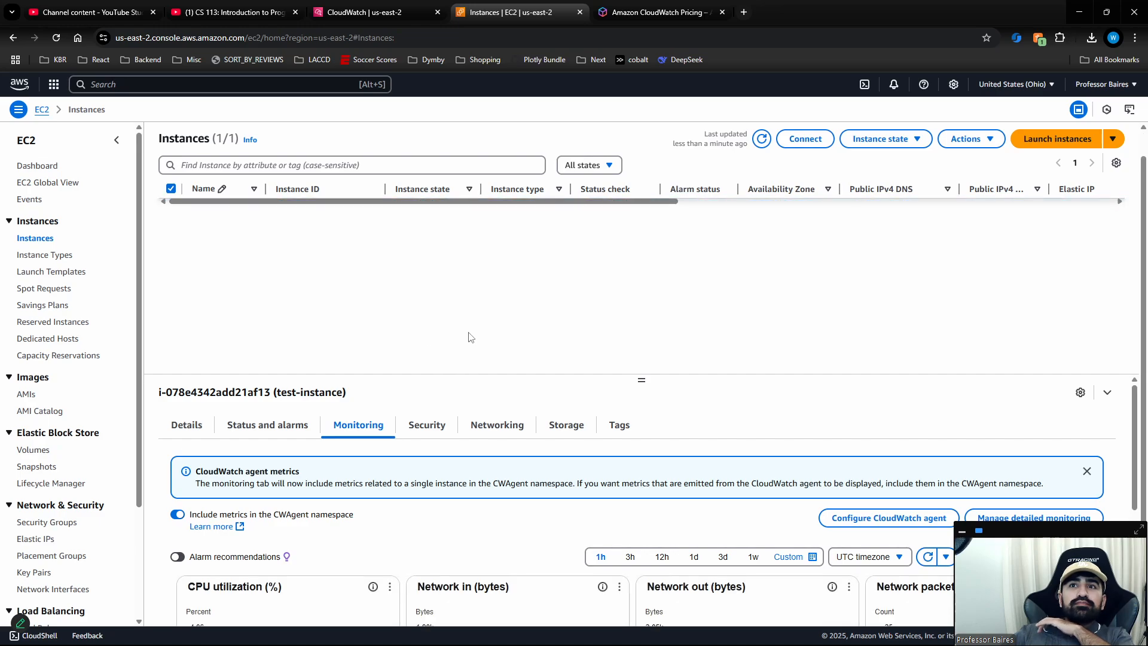
Enable detailed monitoring for test-instance and confirm the change.
scroll(685, 470, down, 2)
scroll(1002, 462, up, 2)
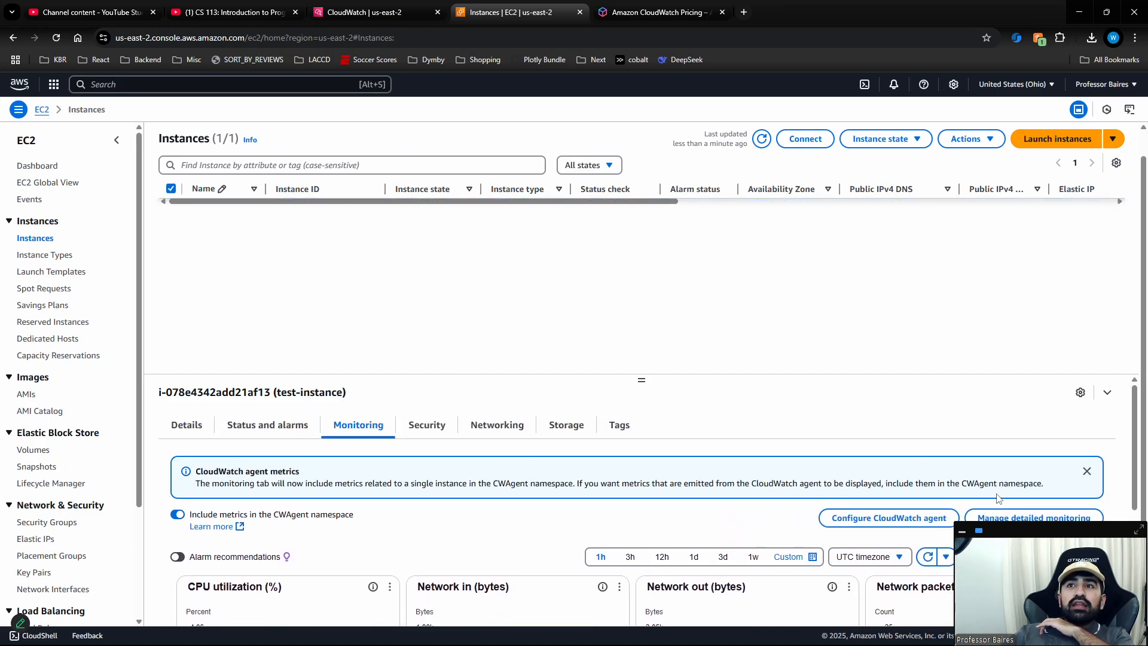
click(1005, 517)
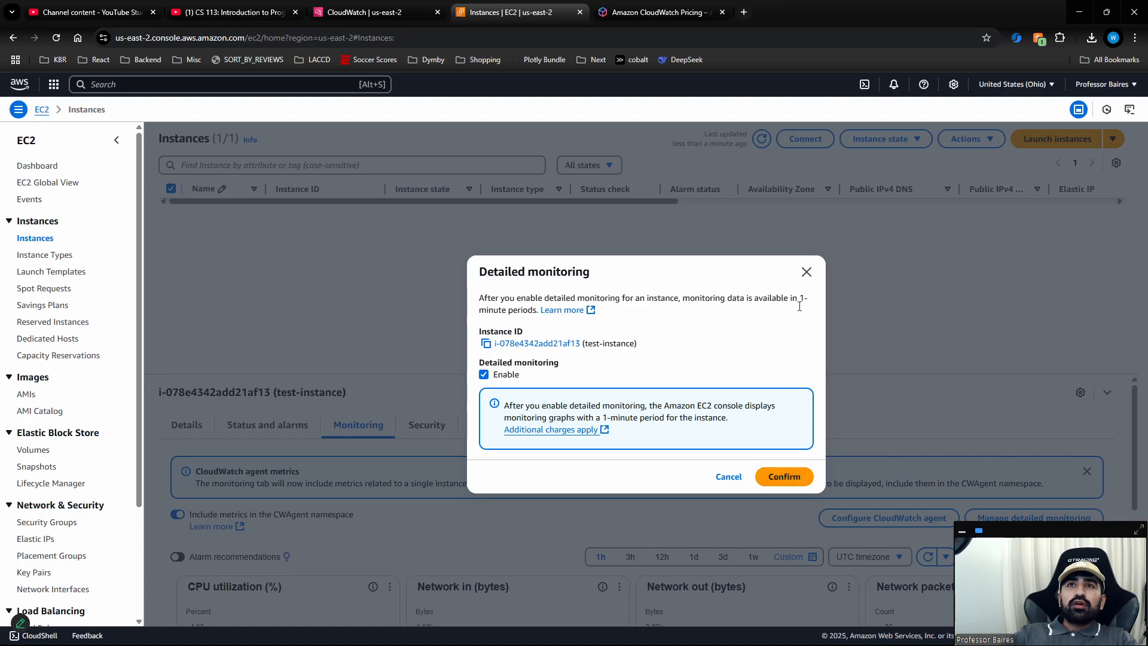
click(783, 476)
Examine test-instance's metric graphs for CPU utilization, network traffic, network packets, metadata and CPU credits.
scroll(556, 490, down, 3)
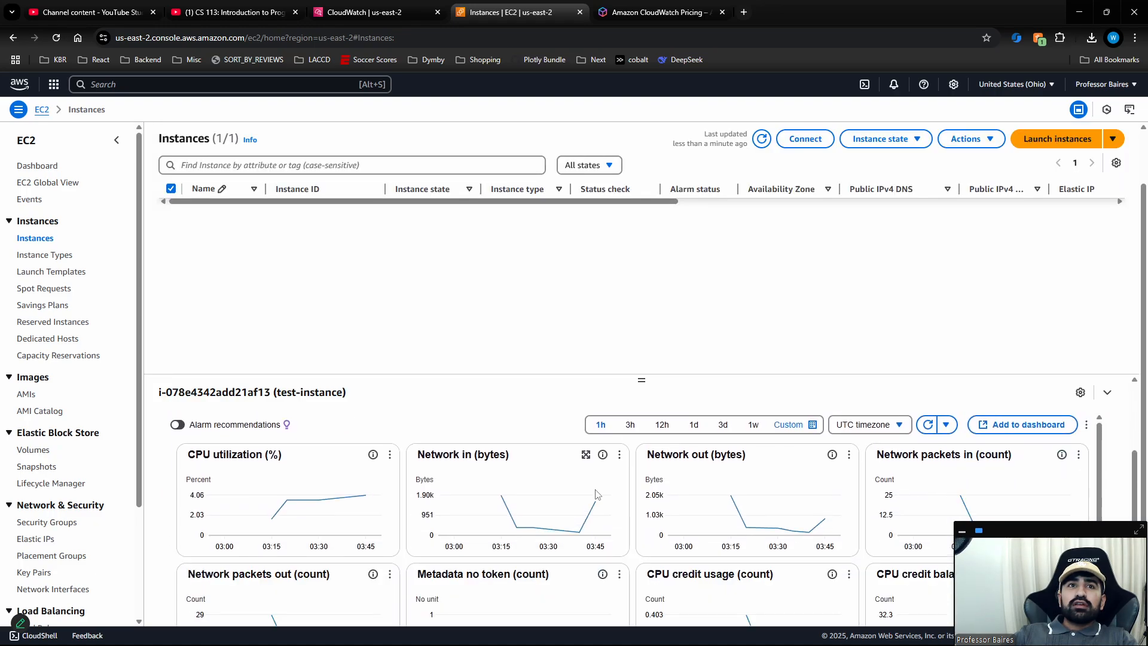
scroll(556, 490, up, 1)
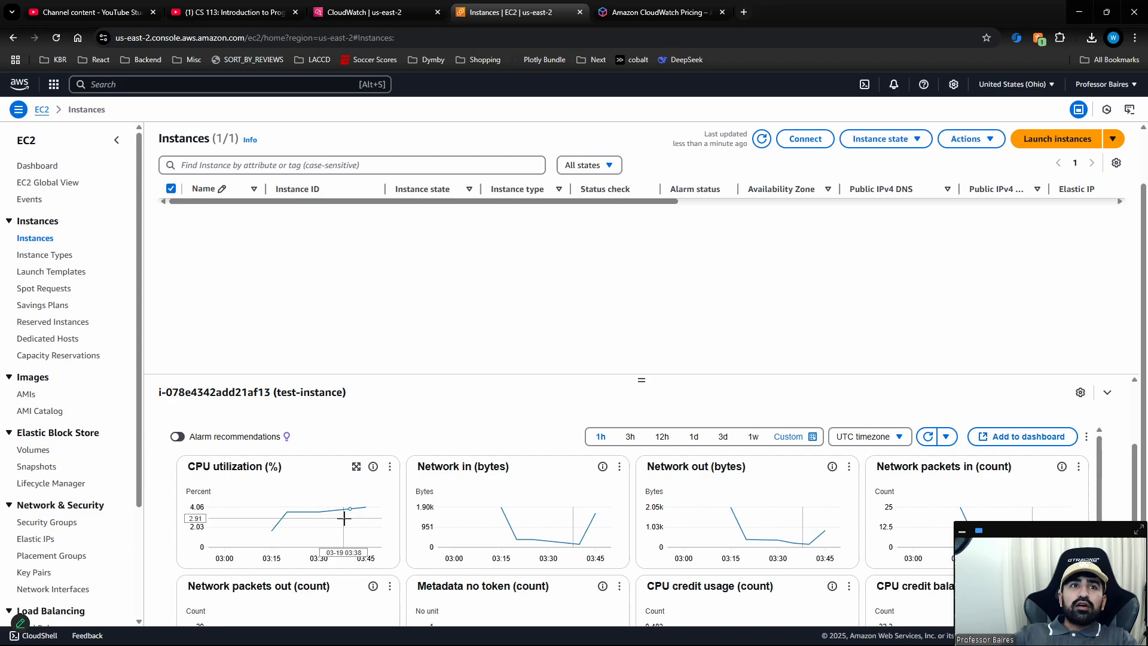
mouse_move(370, 518)
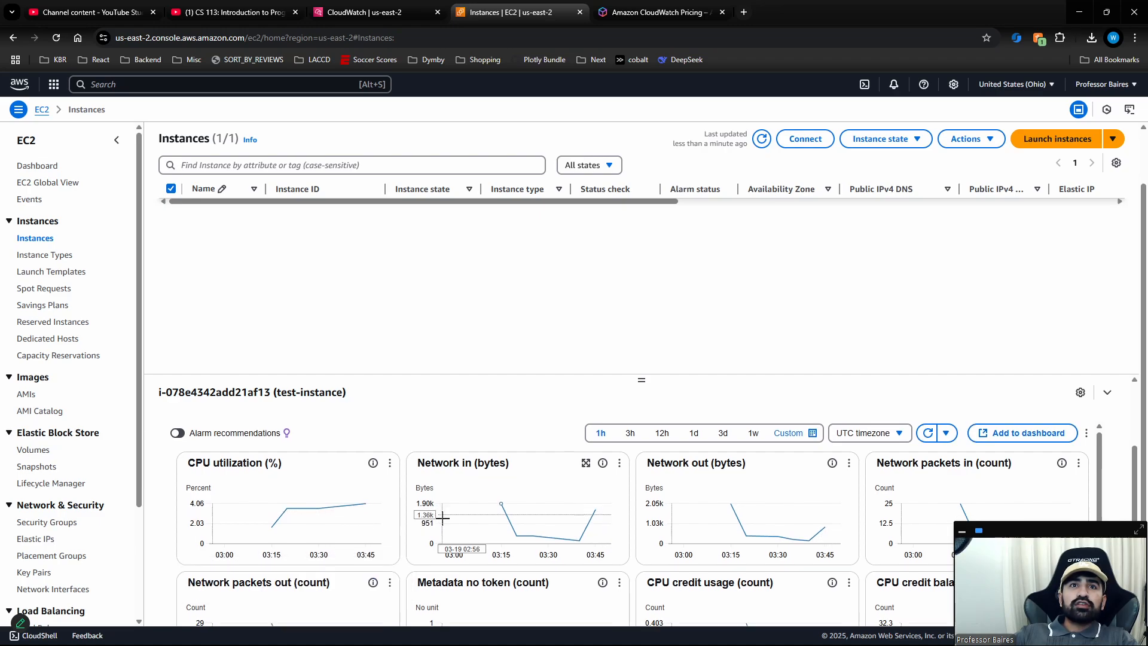
scroll(440, 518, down, 1)
scroll(477, 511, up, 1)
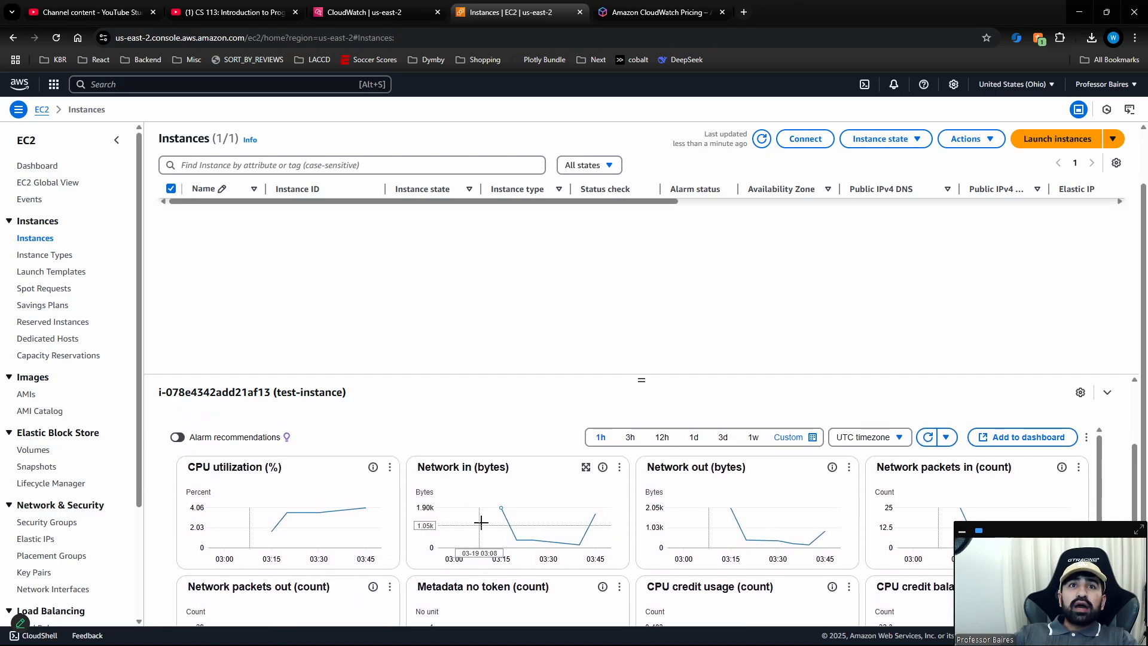
mouse_move(532, 556)
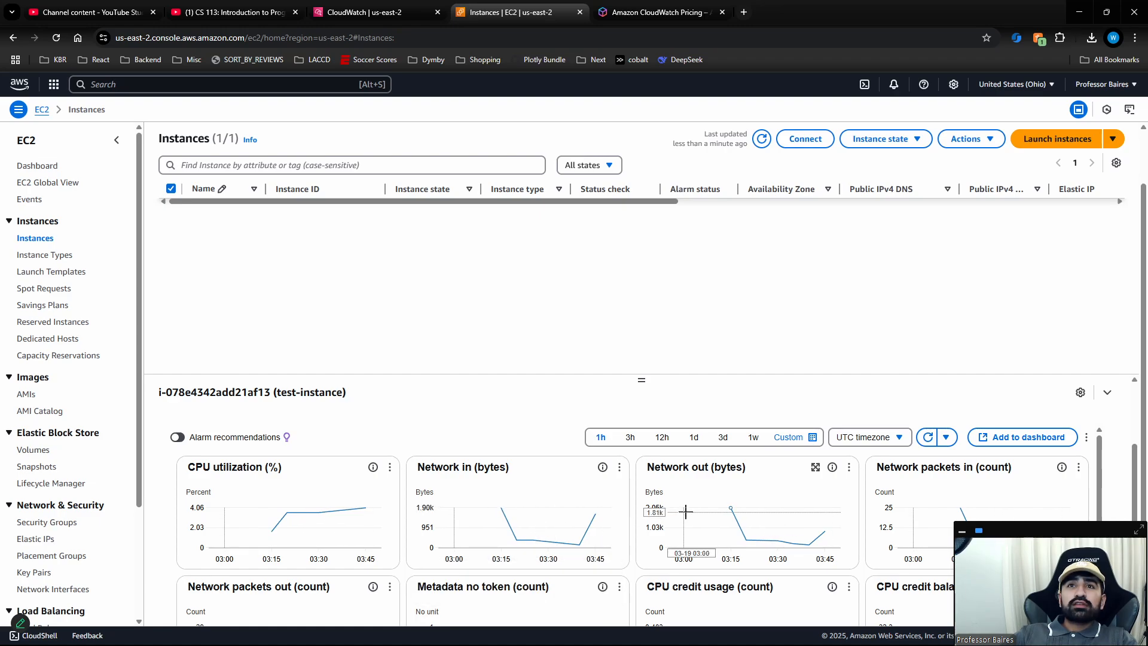
mouse_move(732, 509)
scroll(742, 516, down, 1)
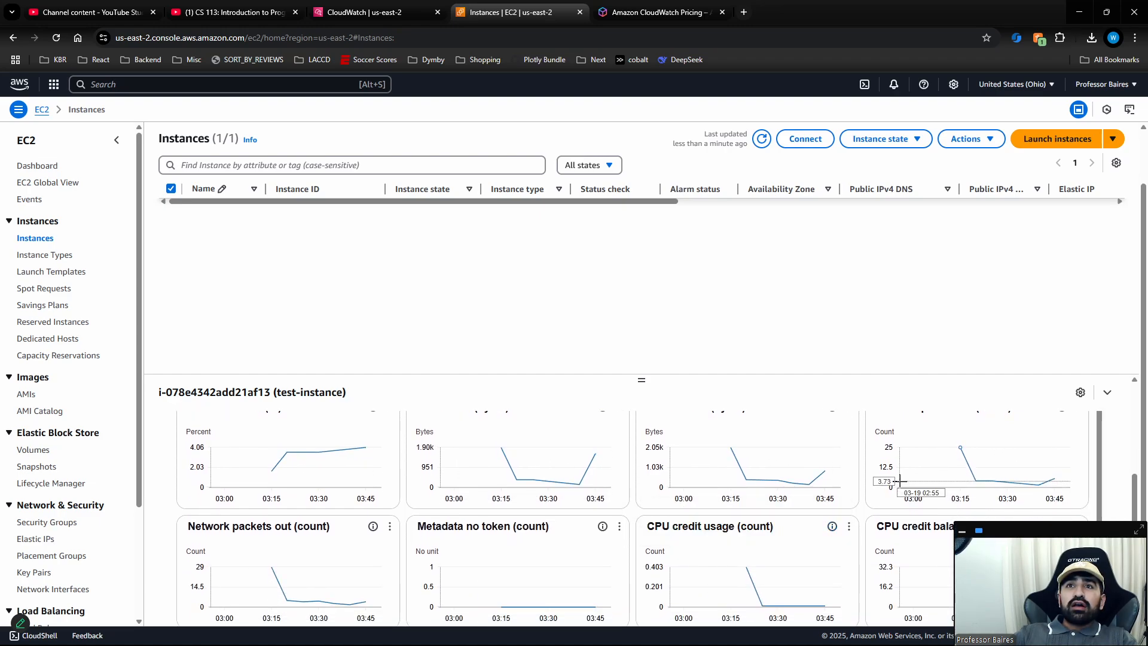
scroll(635, 483, up, 1)
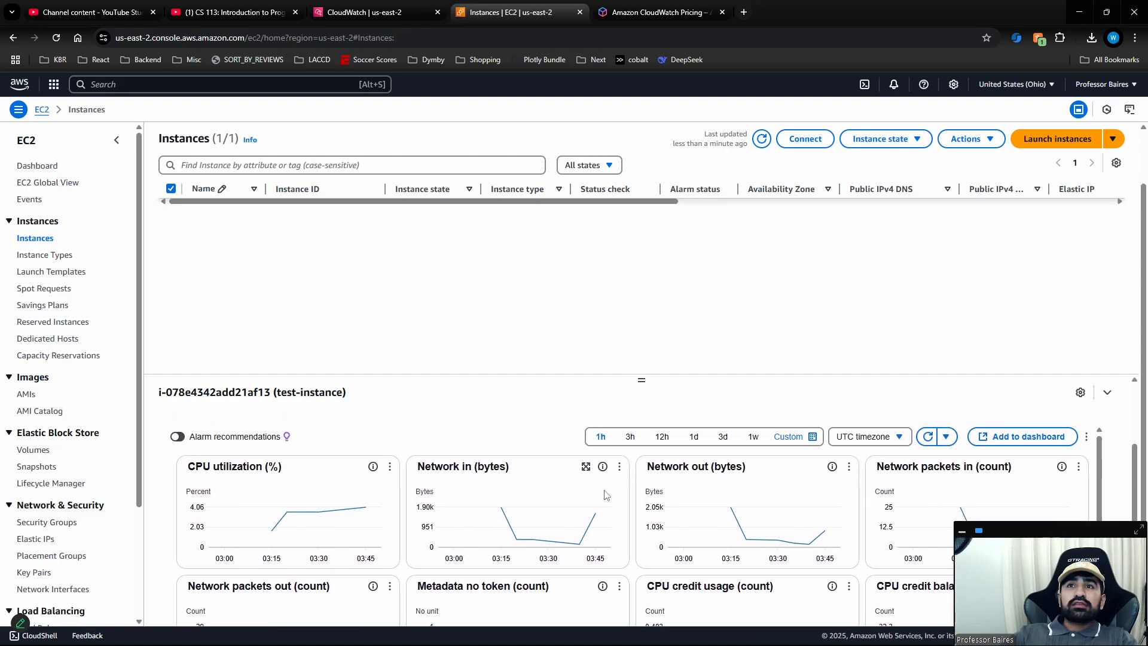
scroll(600, 499, down, 1)
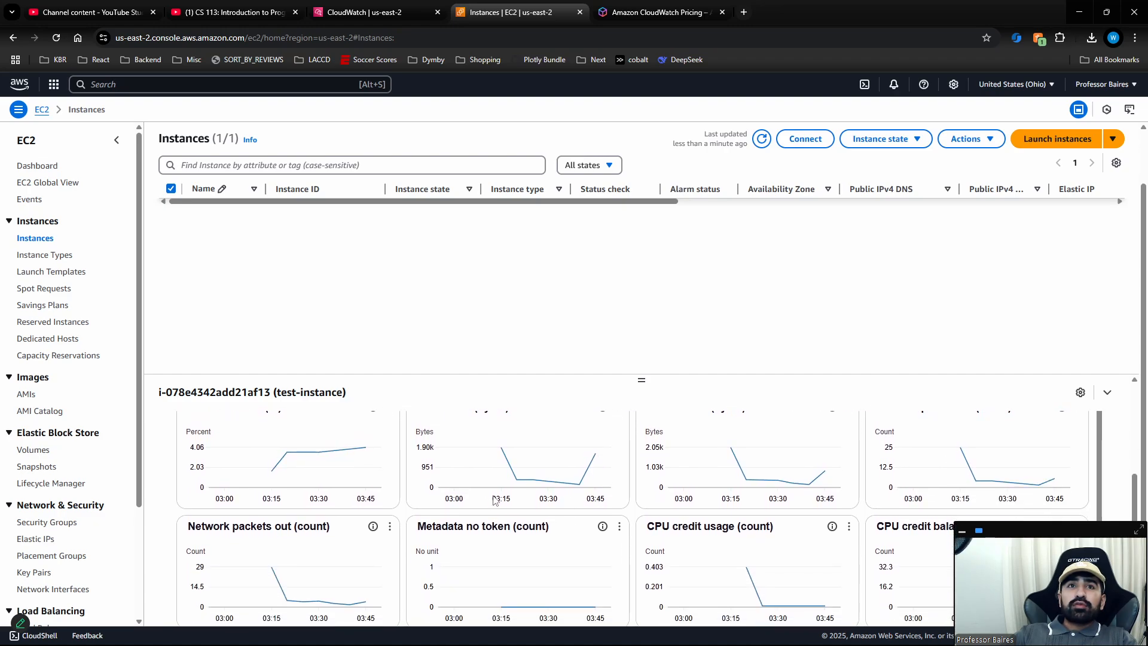
scroll(508, 502, up, 2)
scroll(539, 505, down, 1)
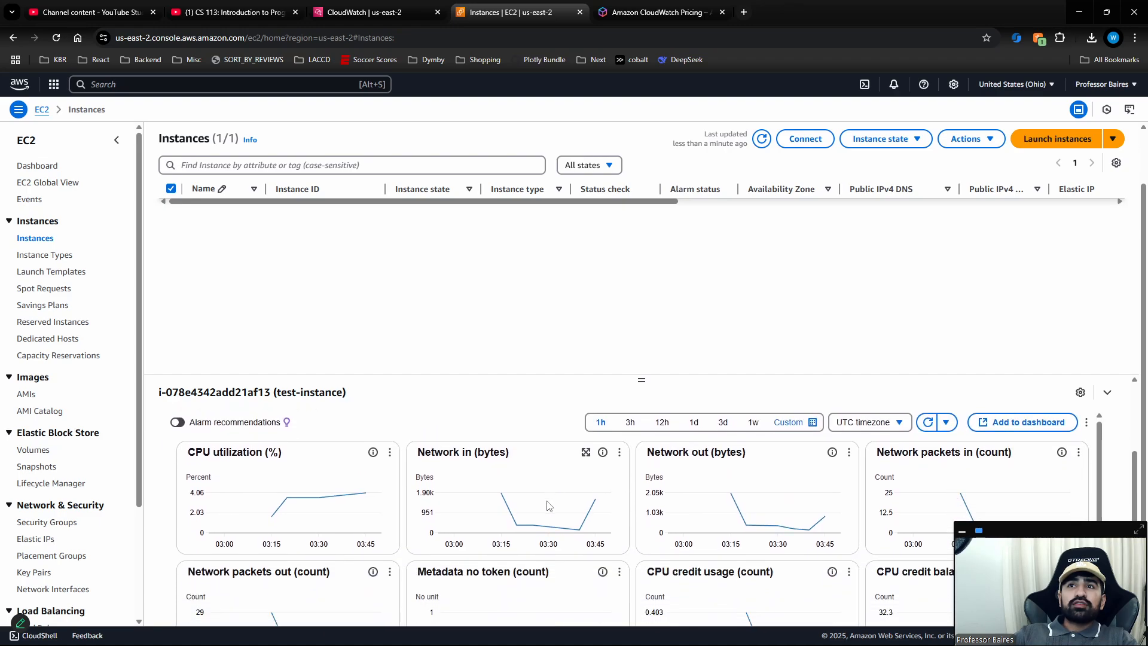
scroll(549, 505, down, 2)
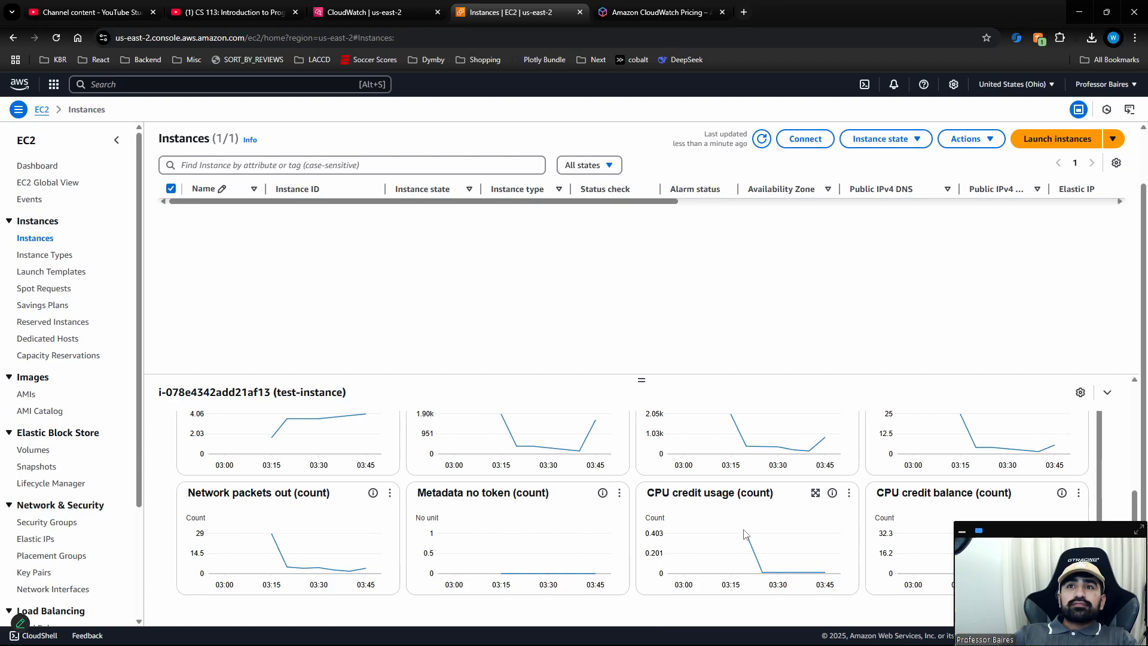
scroll(687, 526, up, 3)
scroll(635, 522, down, 1)
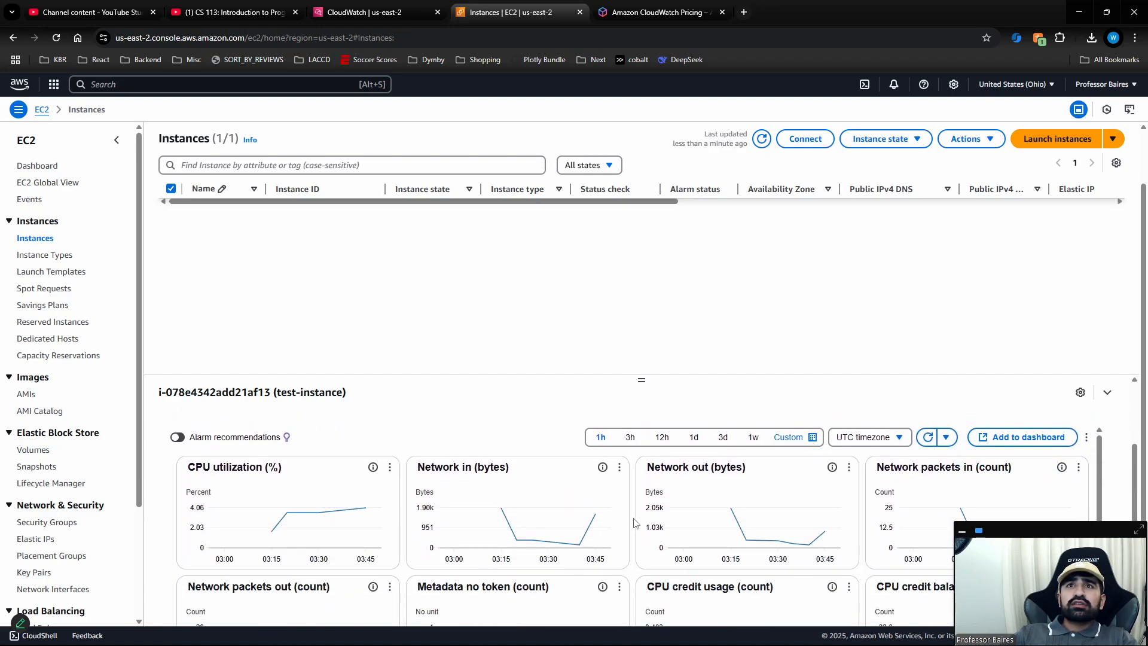
View the metric graphs over a 3-hour range and return them to the 1-hour range.
scroll(642, 522, up, 1)
click(628, 501)
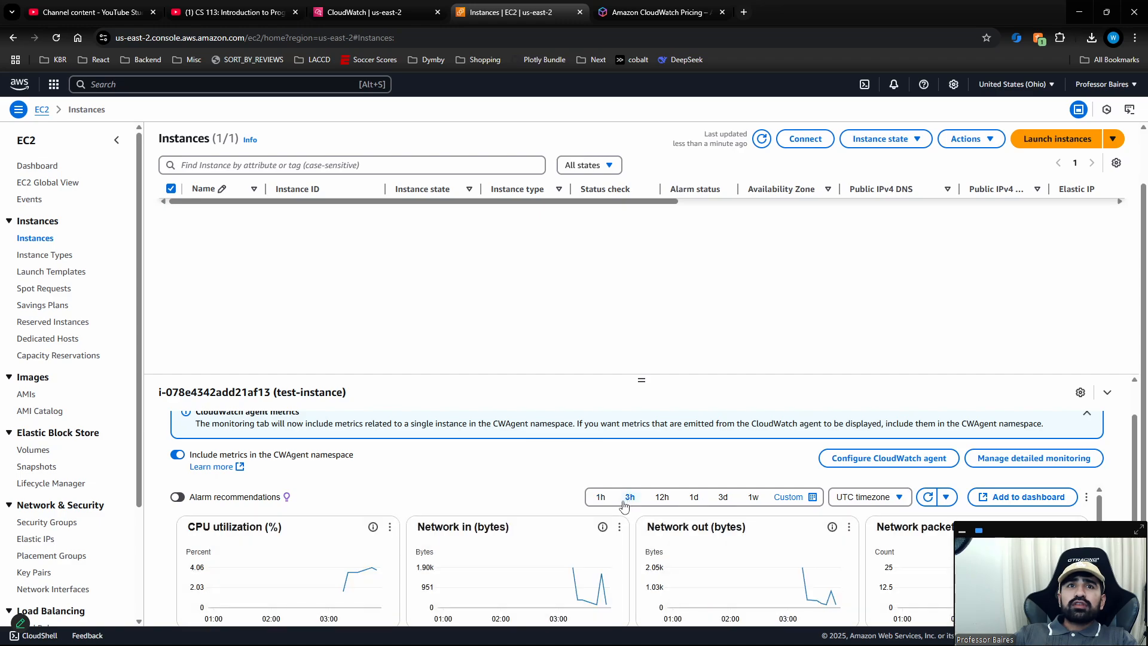
click(601, 498)
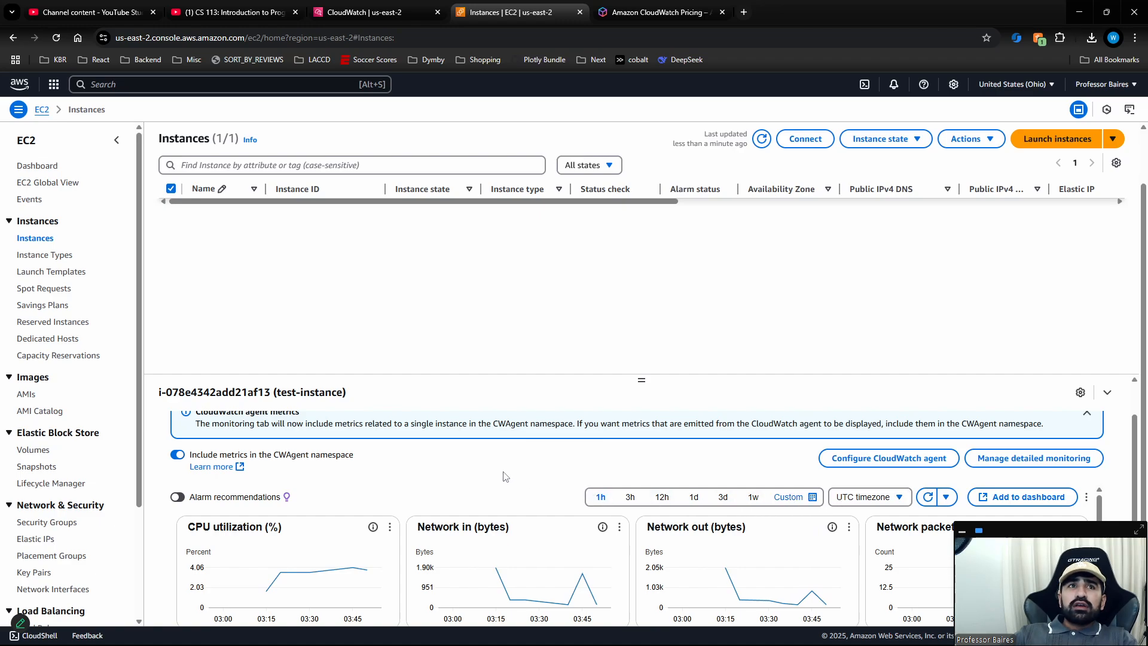
scroll(535, 461, up, 2)
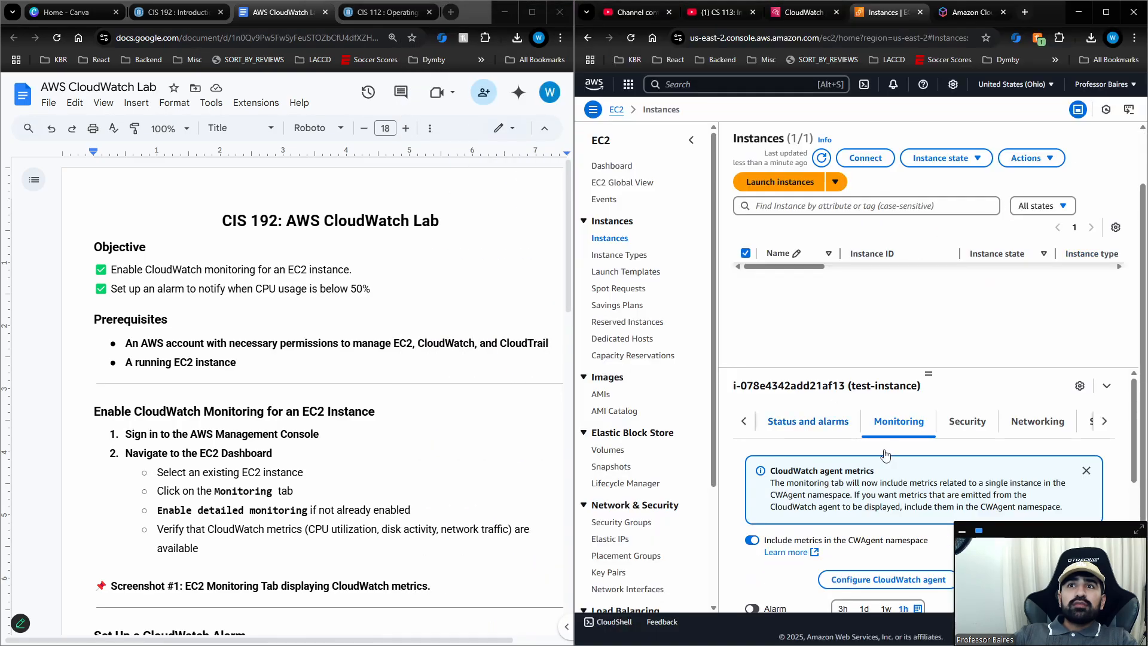
Delete the period at the end of the Screenshot #1 line in the AWS CloudWatch Lab document.
scroll(896, 456, down, 3)
scroll(840, 486, up, 2)
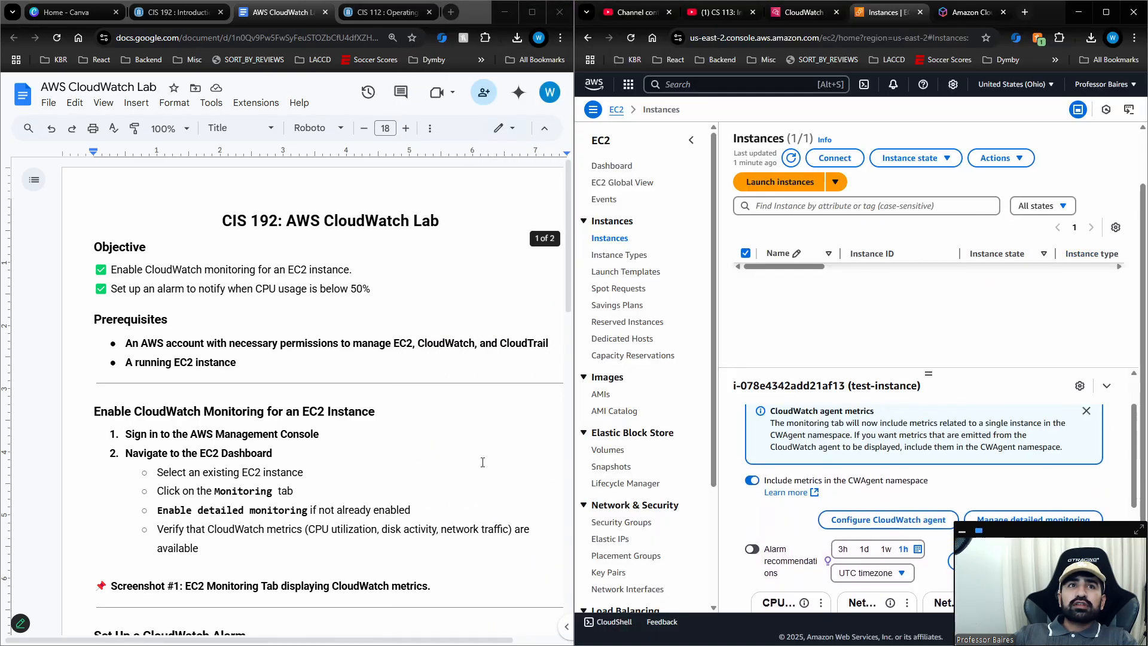
scroll(218, 517, down, 2)
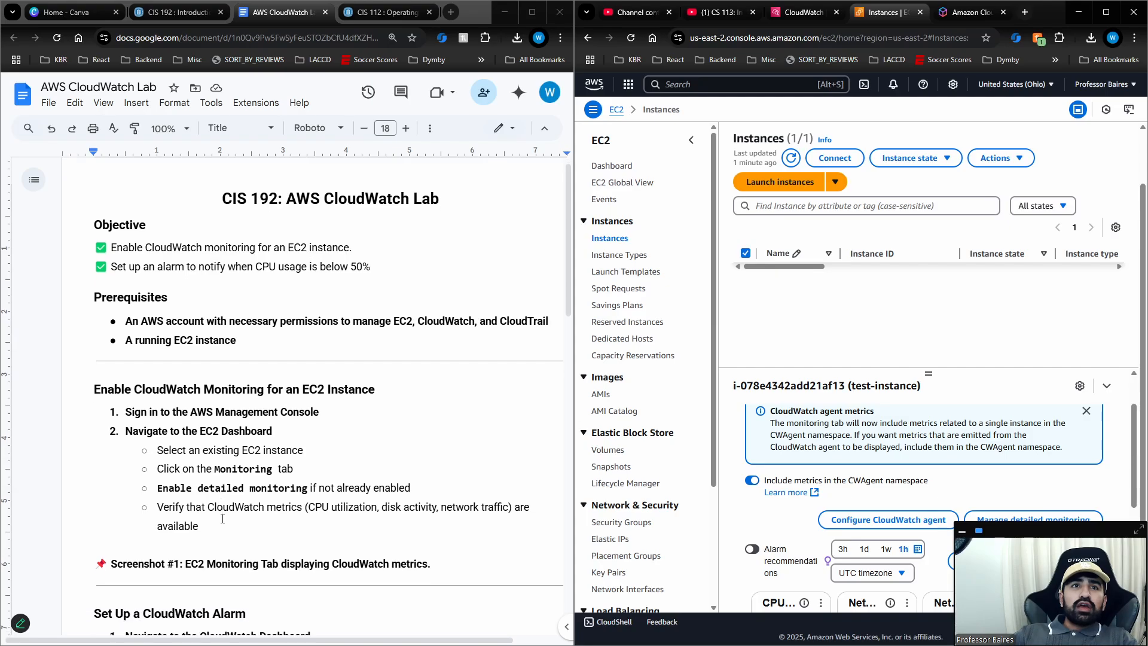
scroll(222, 518, down, 5)
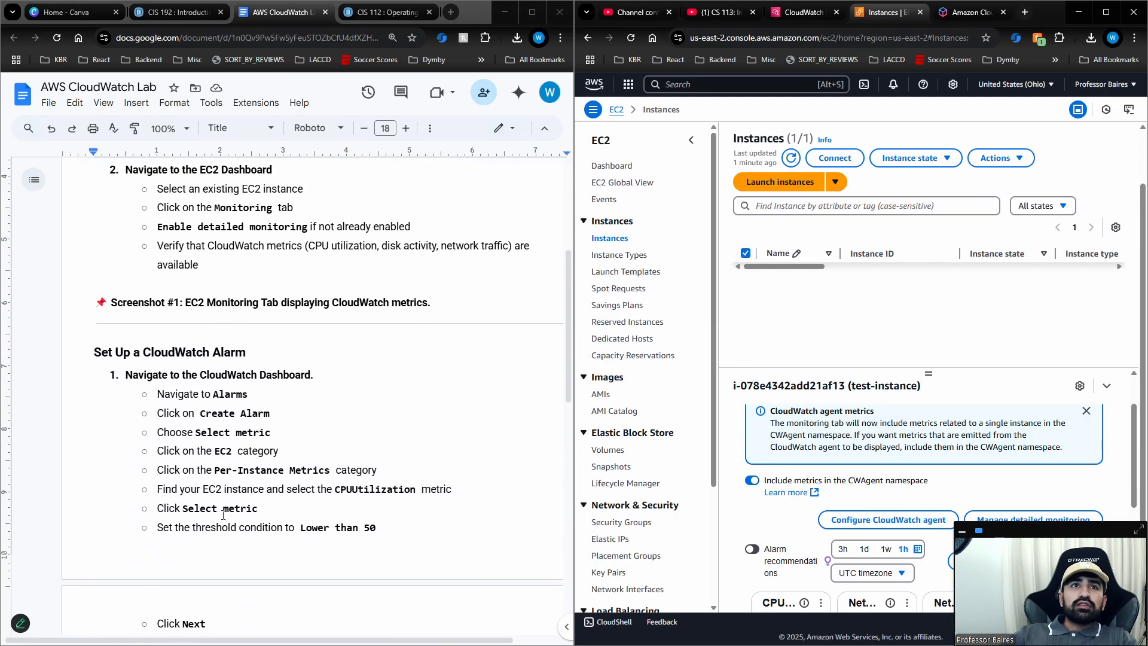
scroll(178, 356, up, 3)
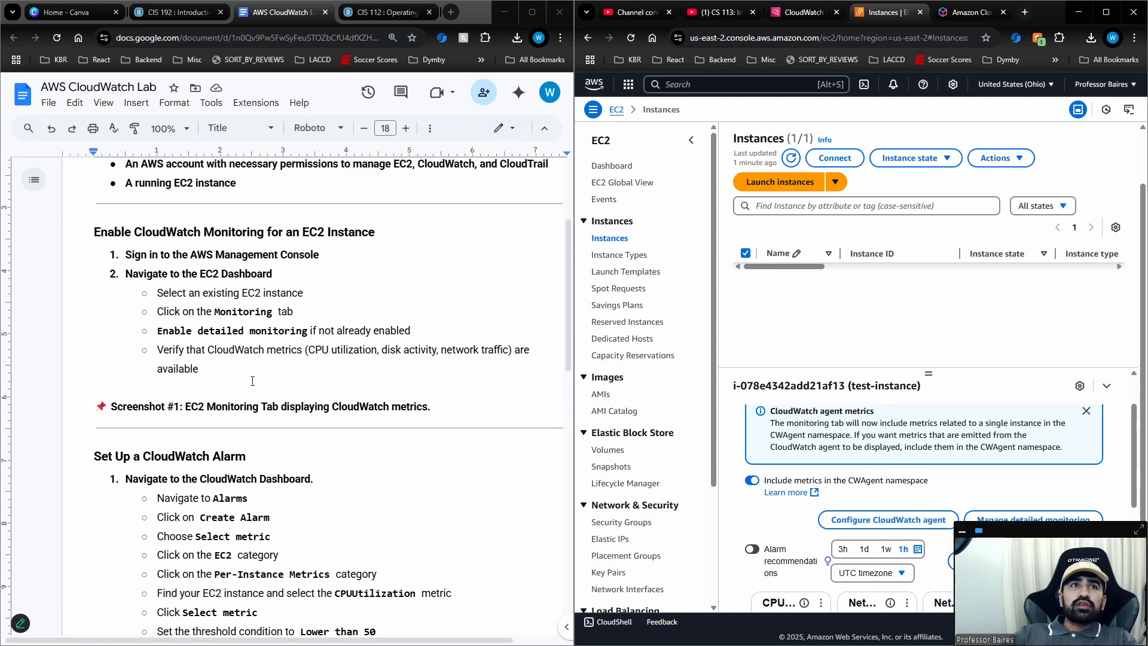
click(458, 415)
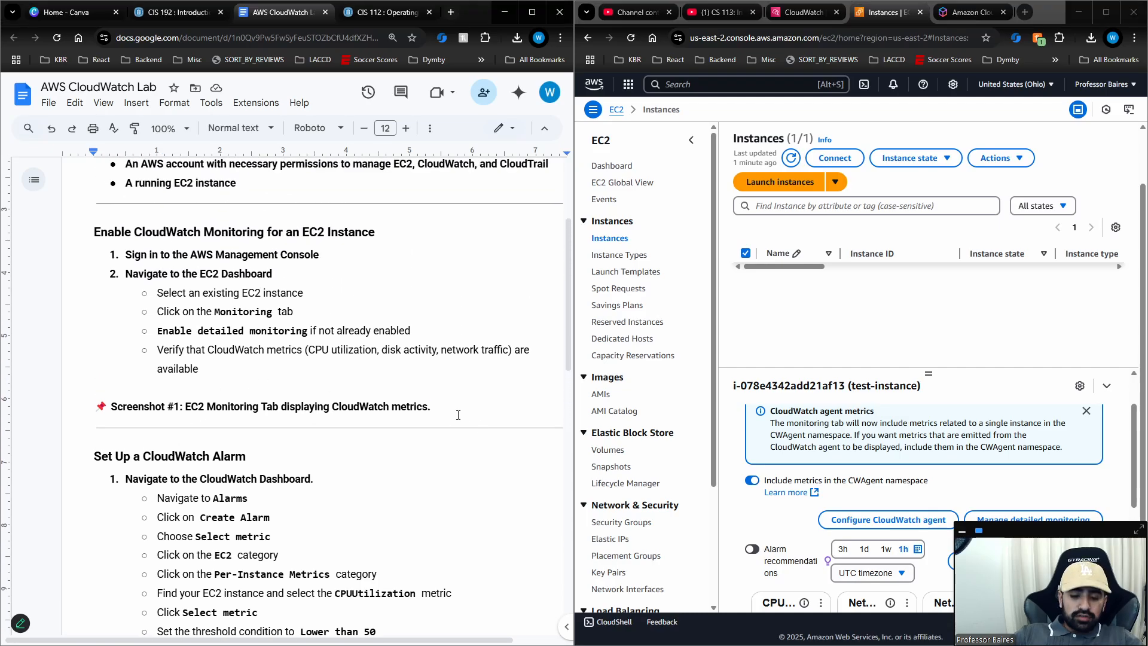
key(BackSpace)
Search the AWS services for cloudwatch and open CloudWatch.
scroll(807, 504, down, 1)
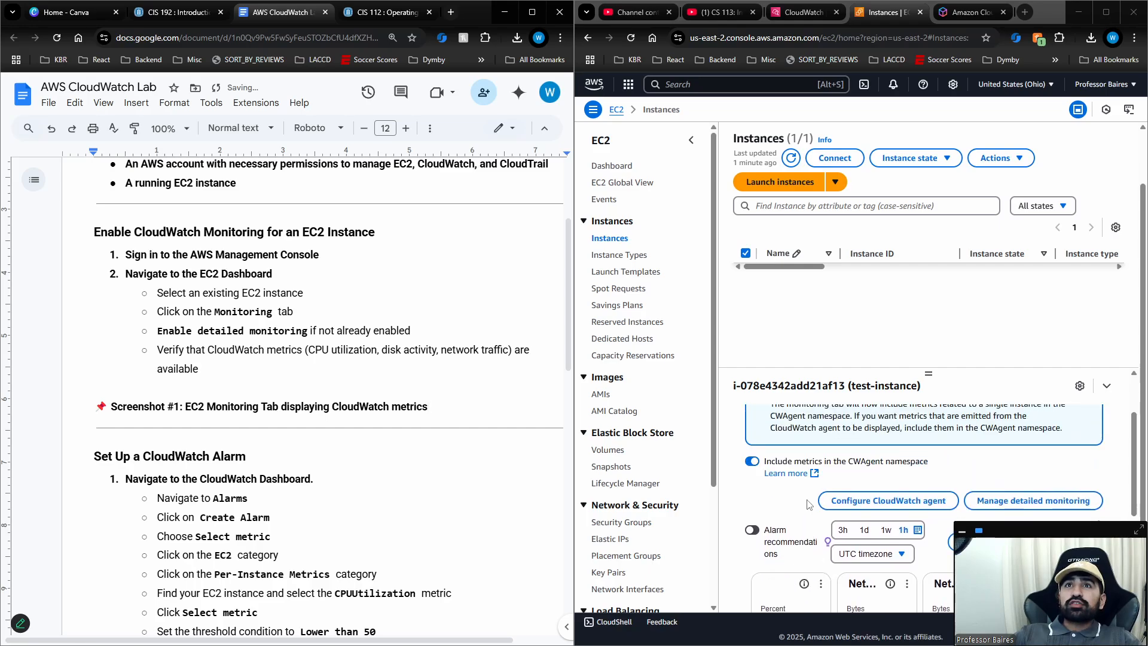
scroll(807, 504, up, 3)
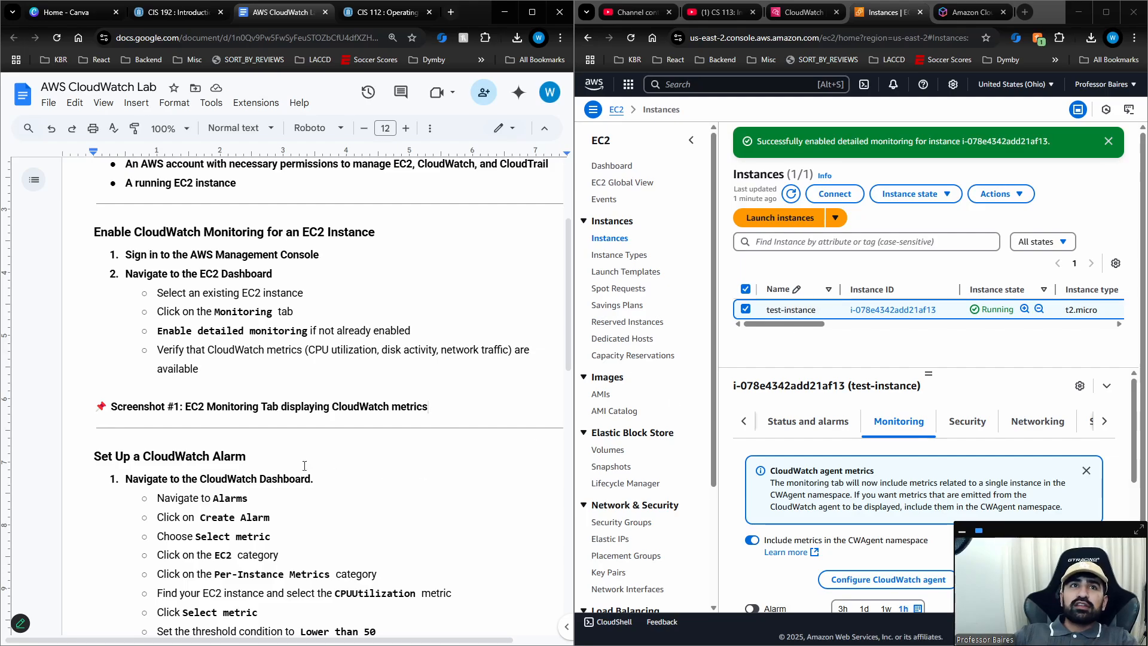
scroll(330, 445, down, 2)
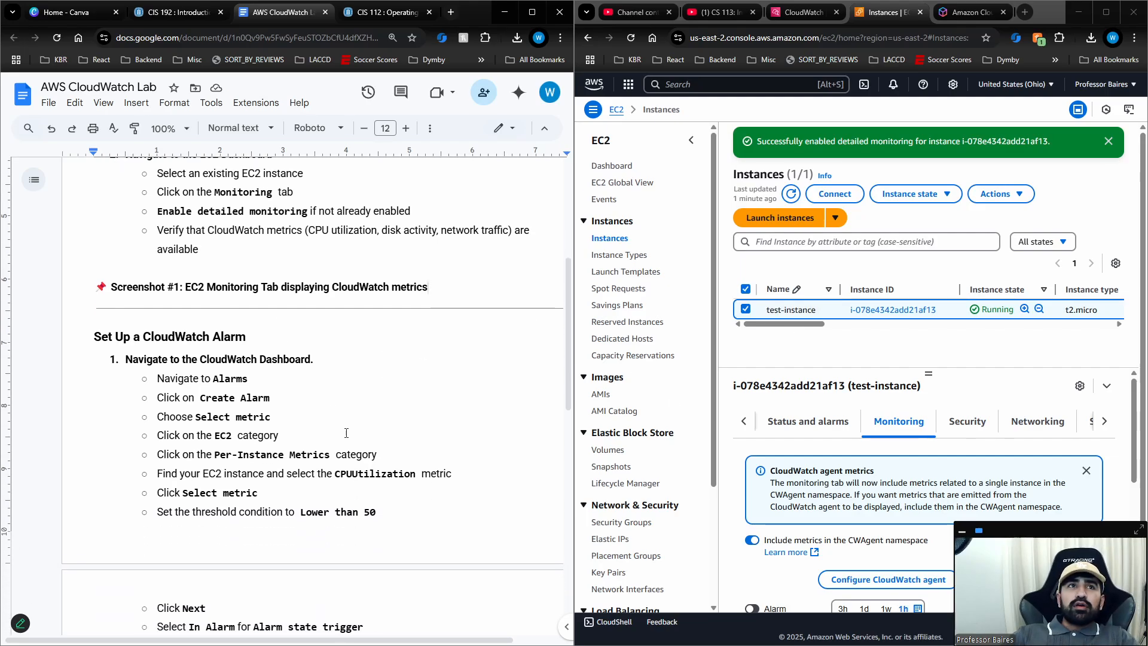
click(704, 89)
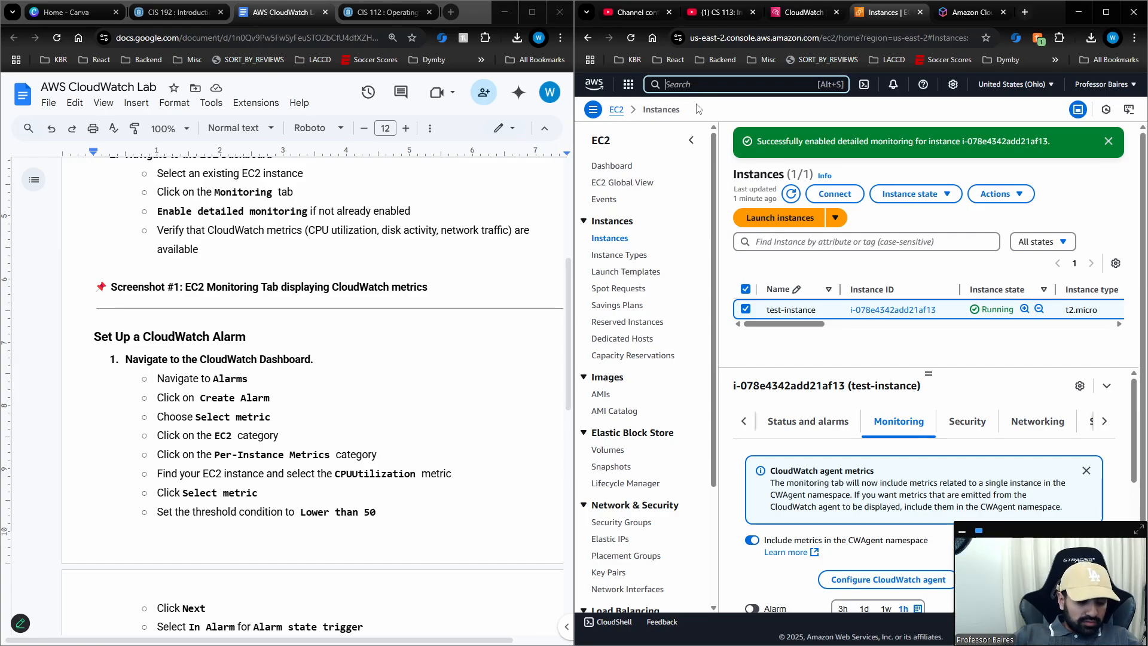
text(cloud WAN)
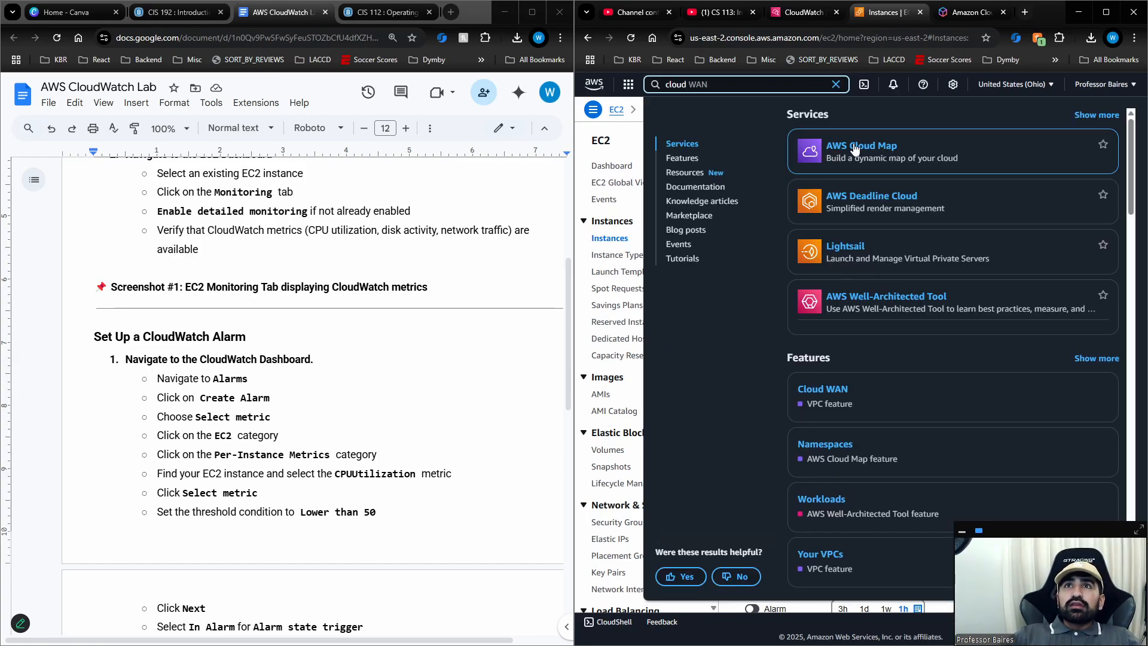
mouse_move(853, 149)
key(BackSpace)
key(BackSpace)
key(BackSpace)
key(BackSpace)
text(watch)
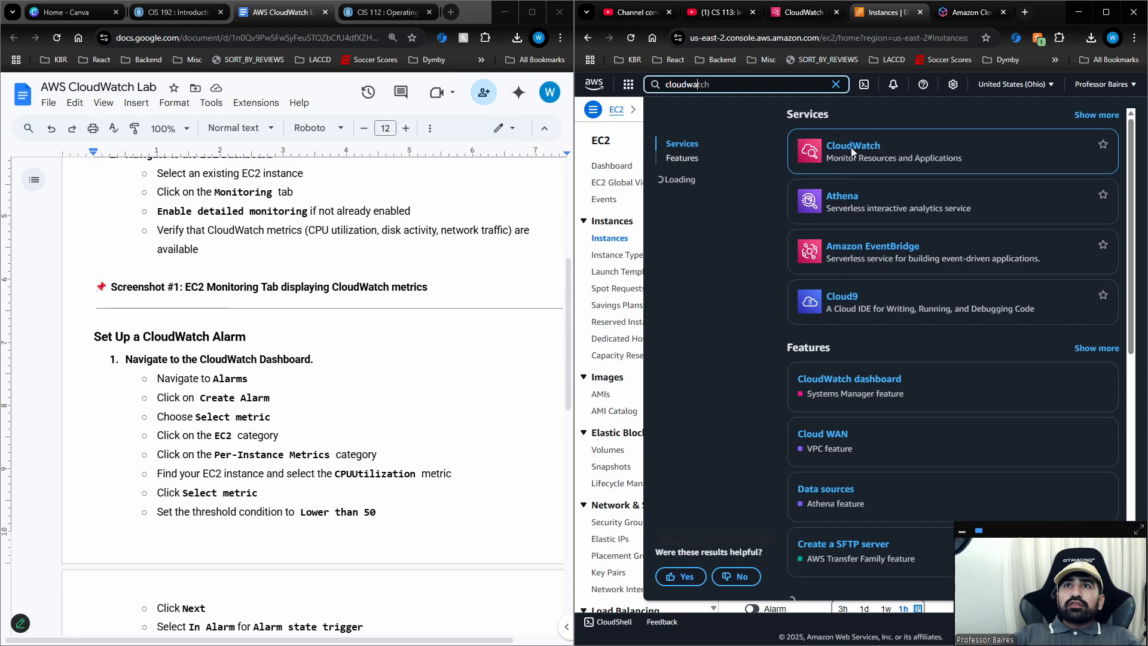
click(847, 146)
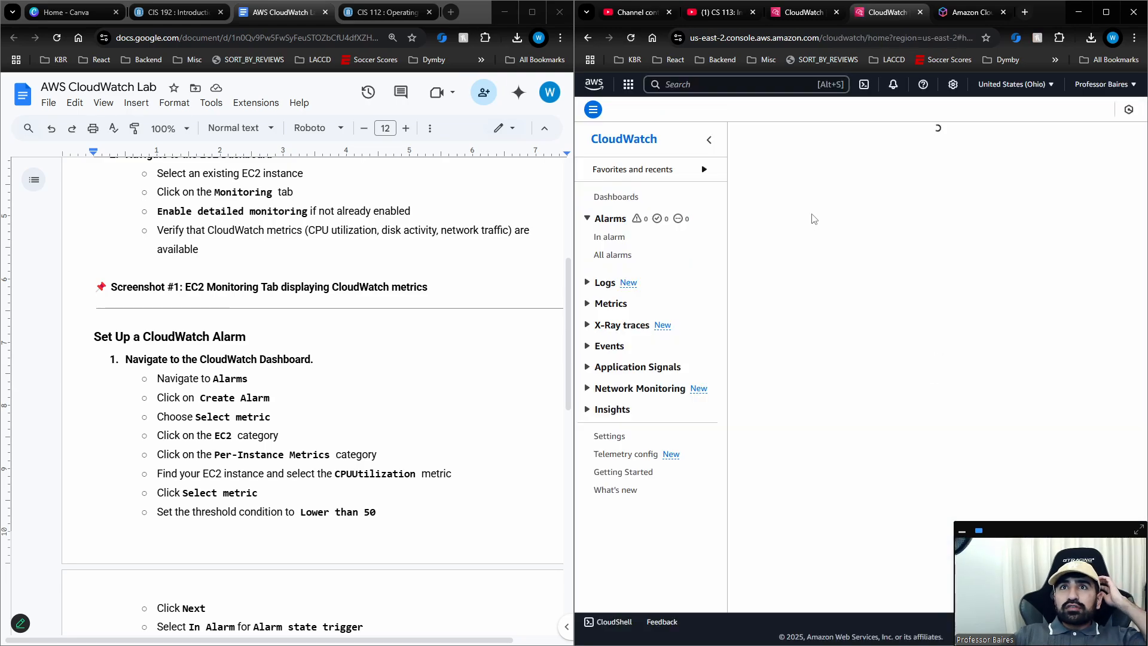
Start creating a new alarm from the list of all alarms and browse to the EC2 Per-Instance Metrics for it.
click(614, 255)
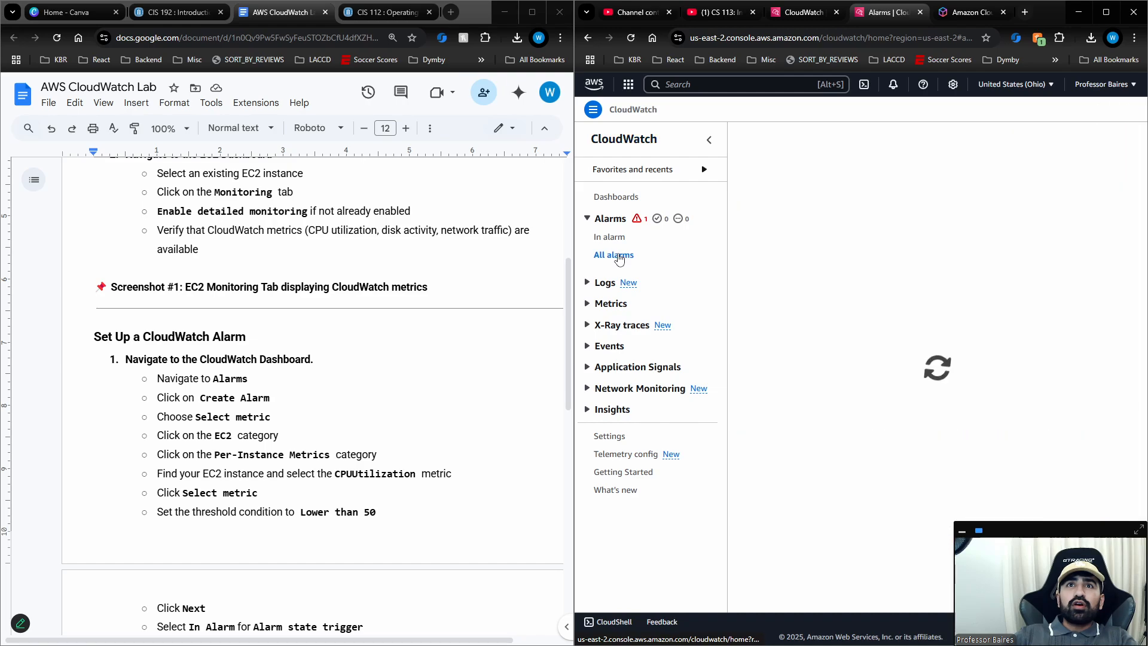
click(840, 190)
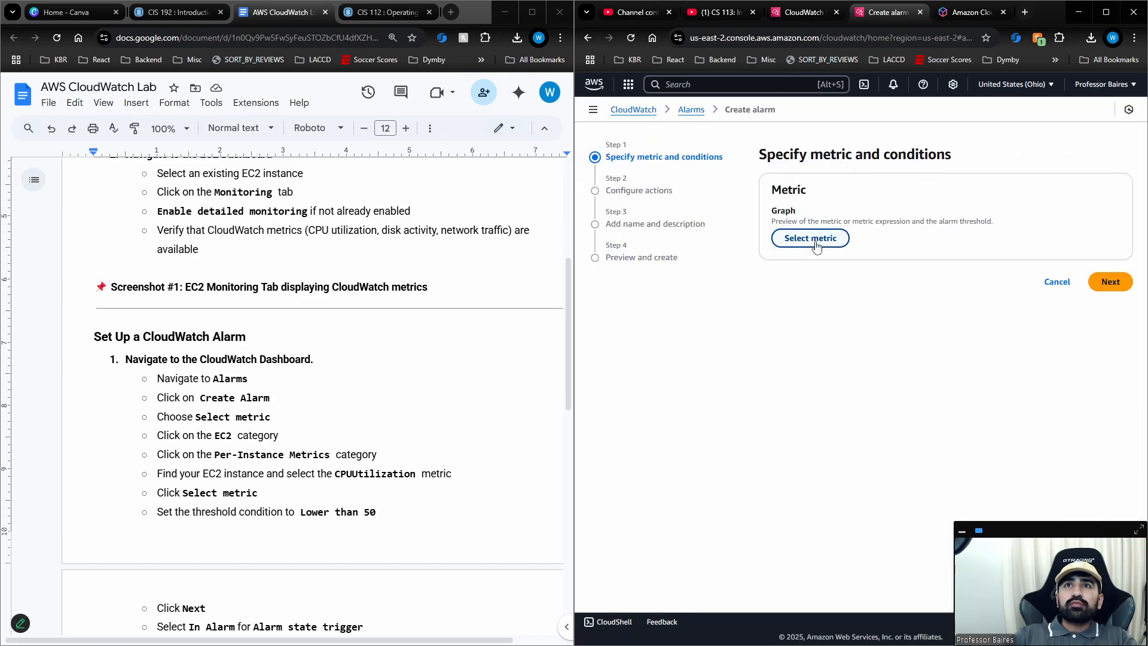
scroll(405, 367, down, 3)
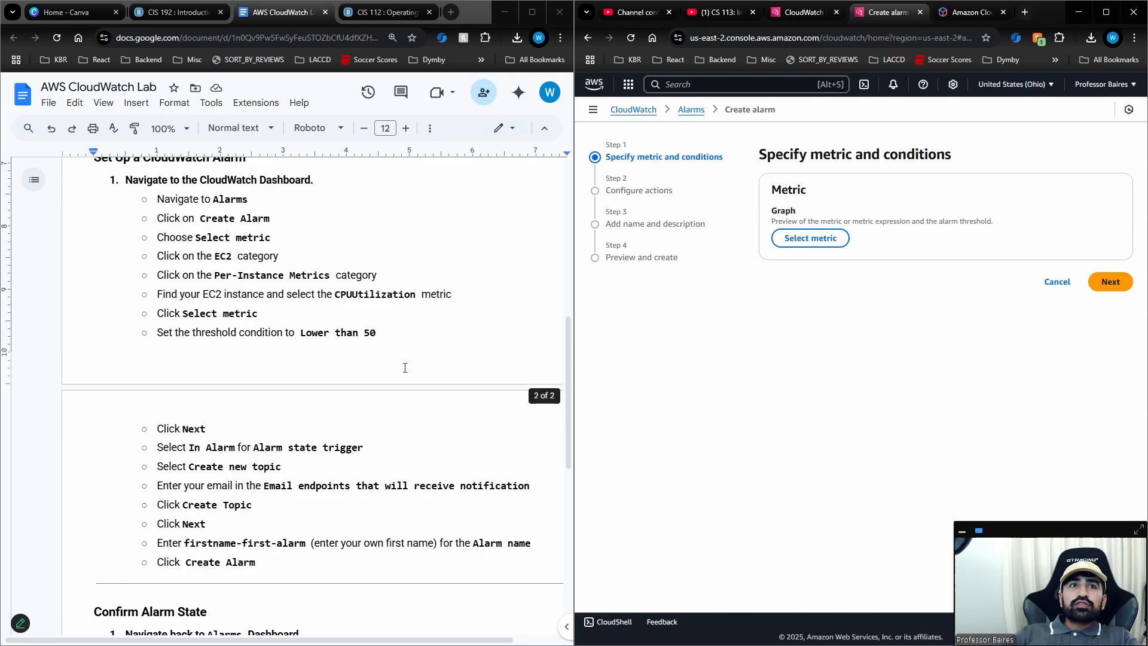
click(796, 239)
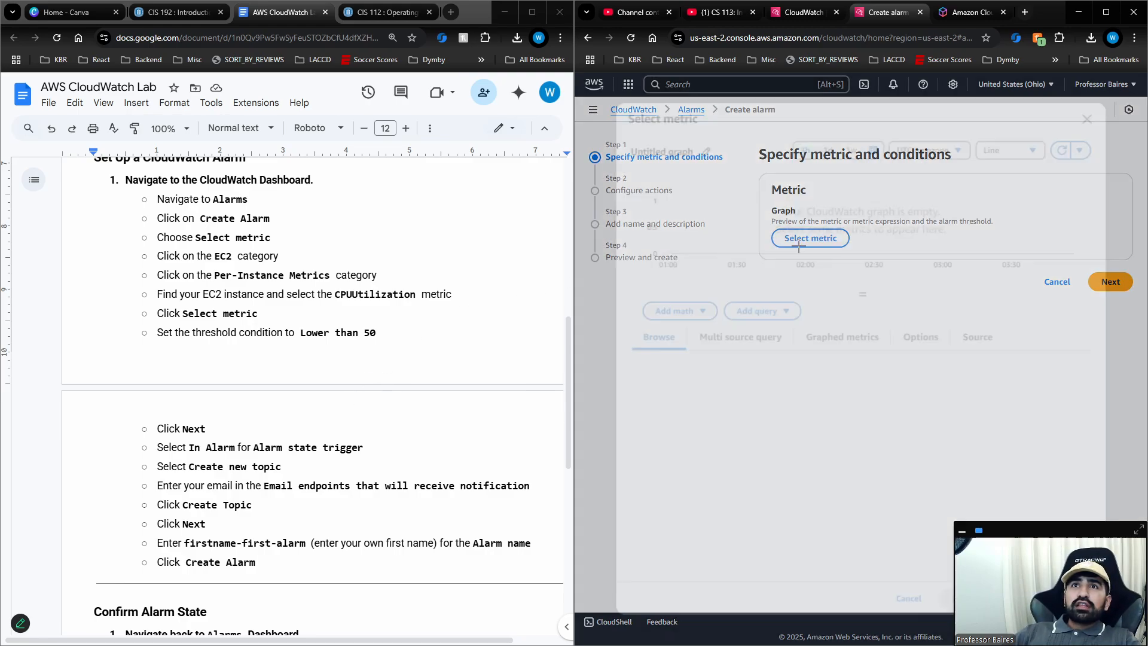
click(892, 427)
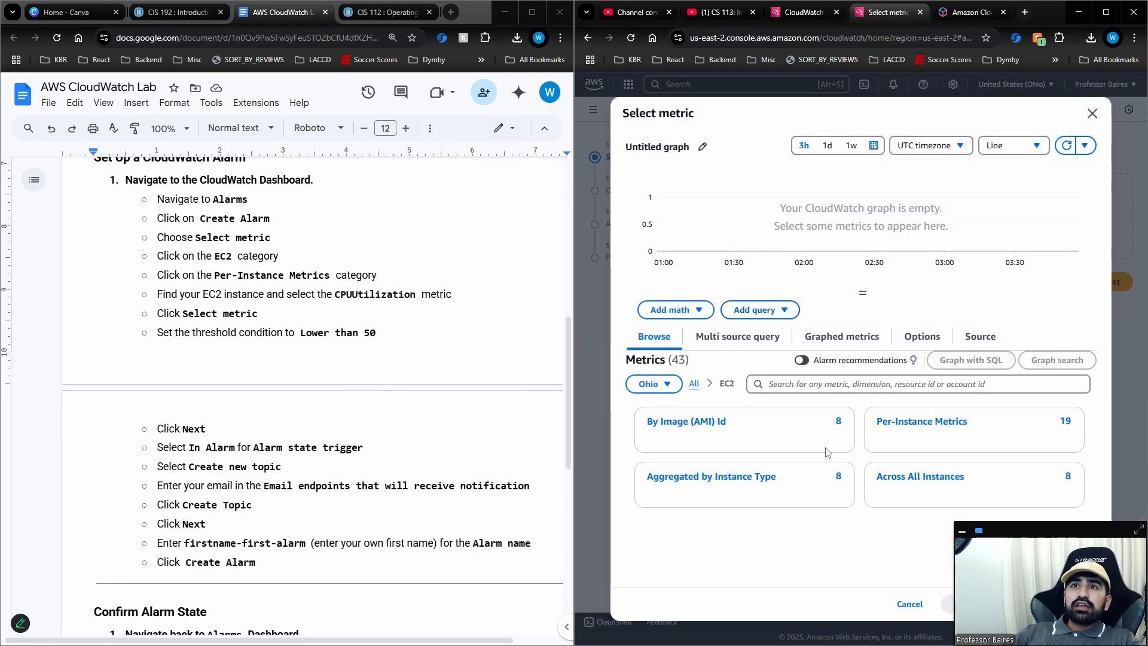
click(911, 426)
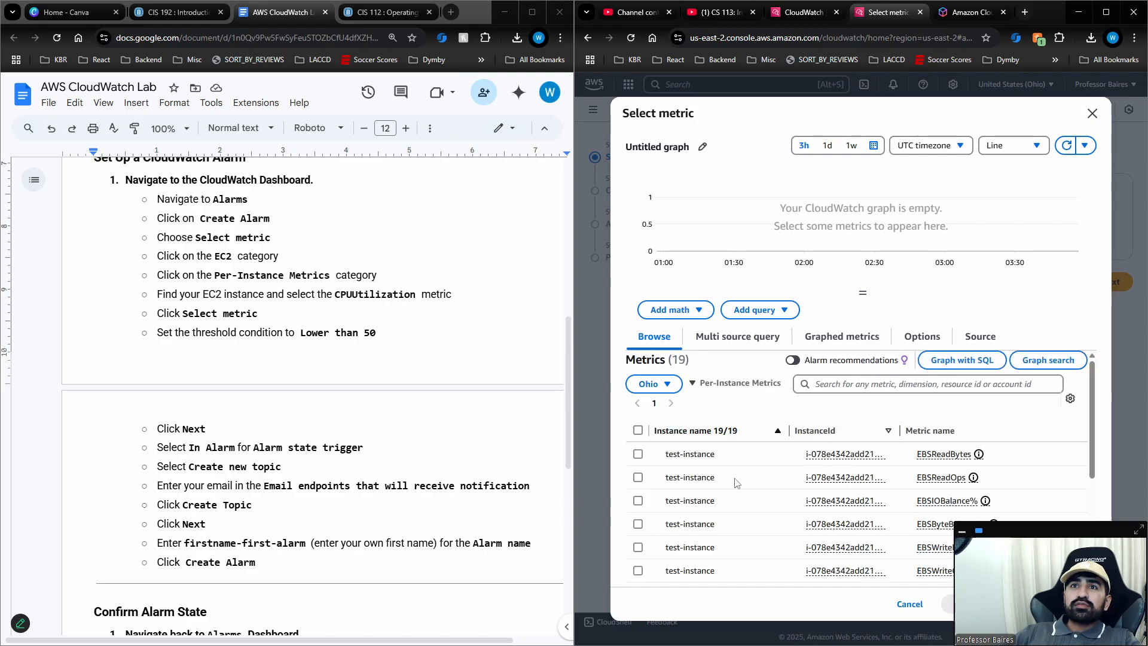
Select test-instance's CPUUtilization metric and confirm it as the alarm's metric.
scroll(736, 483, down, 3)
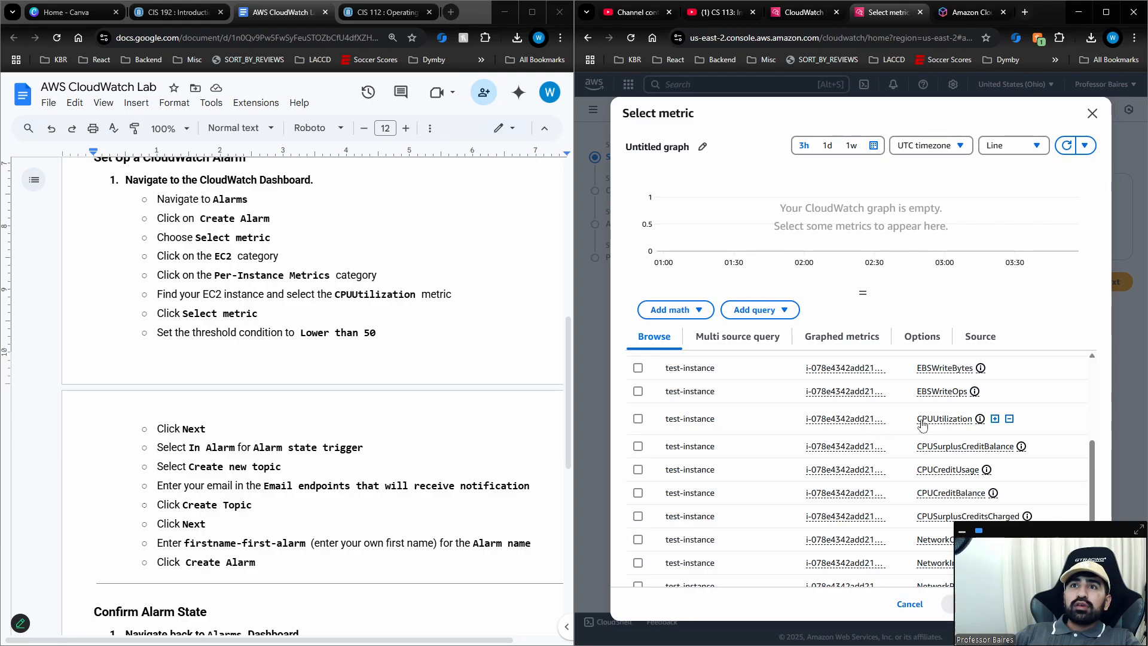
mouse_move(950, 424)
click(638, 420)
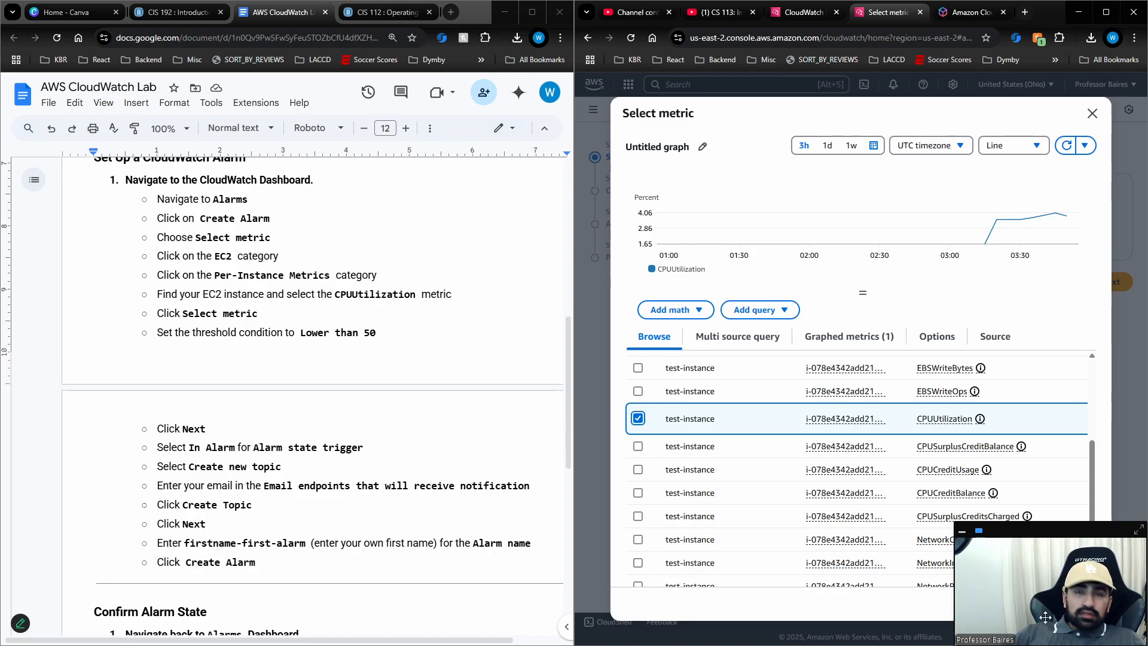
key(Tab)
key(Tab)
key(Tab)
key(Tab)
key(Tab)
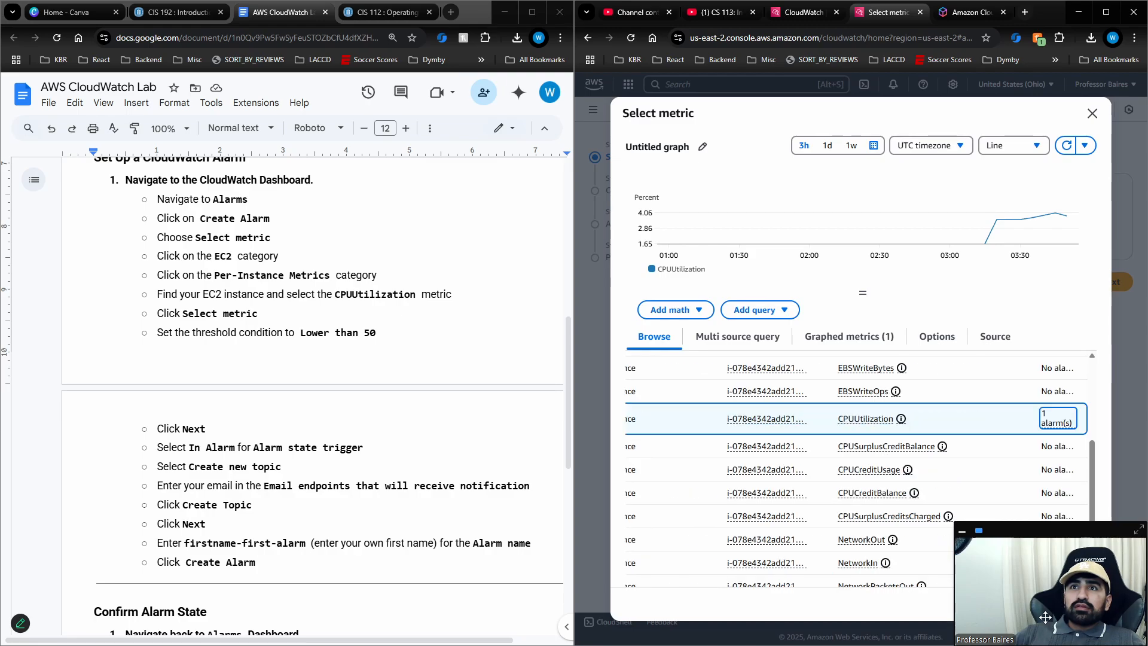
key(Tab)
key(Tab)
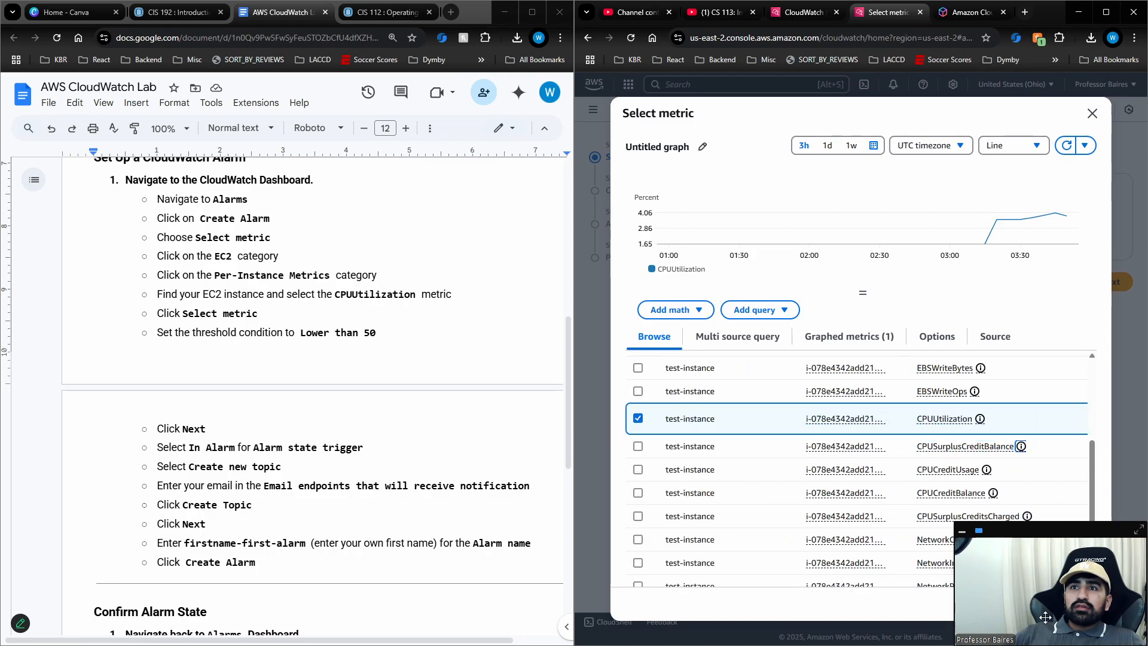
drag(1083, 540, 1074, 487)
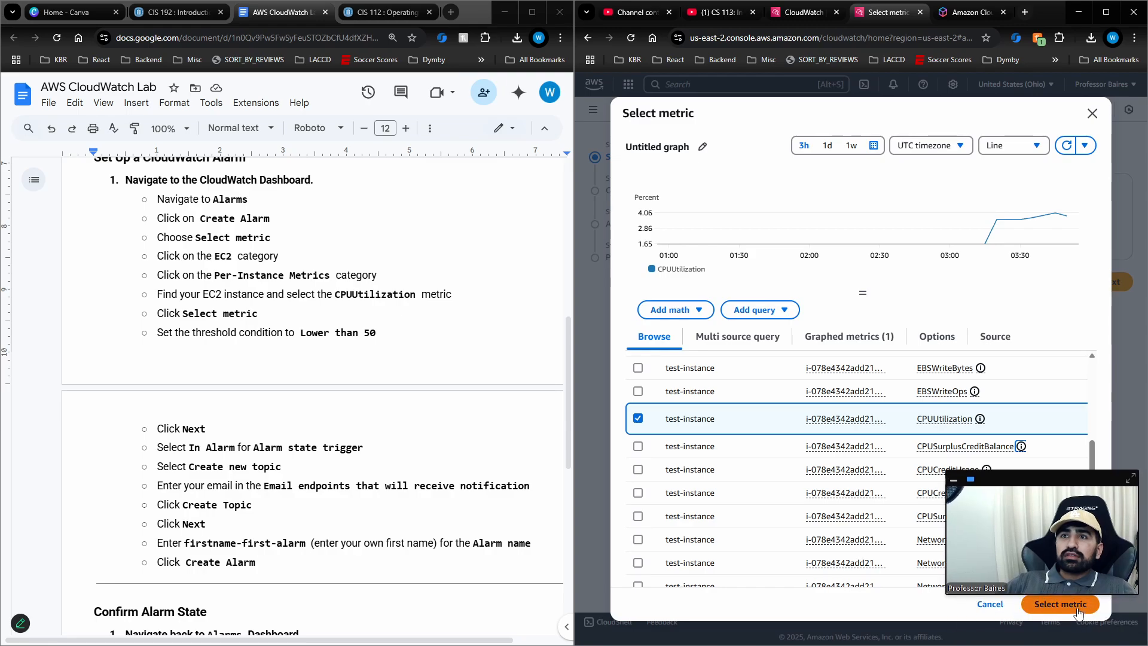
click(1056, 599)
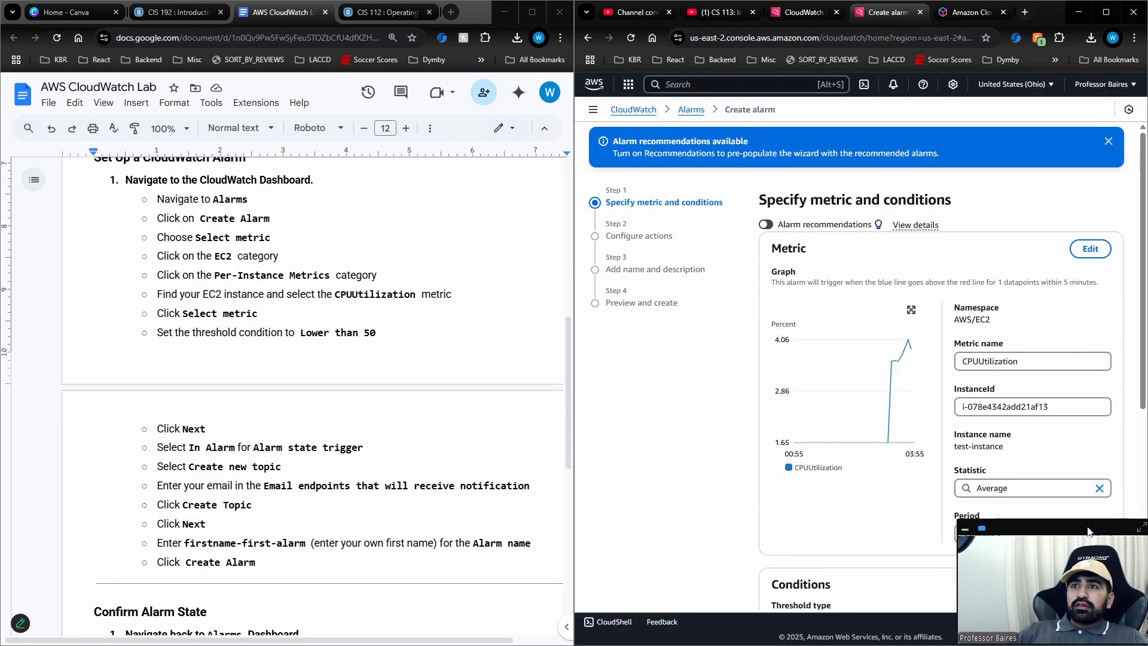
Set the alarm condition to trigger whenever CPUUtilization is Lower than the static threshold of 50.
scroll(868, 416, down, 5)
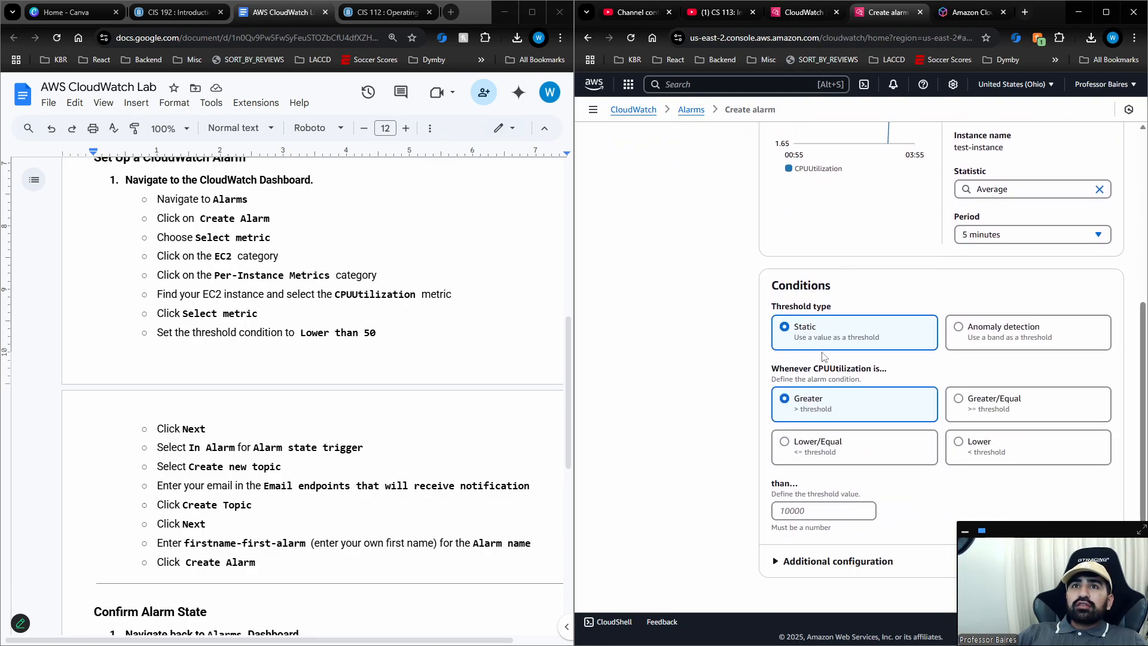
scroll(825, 358, down, 1)
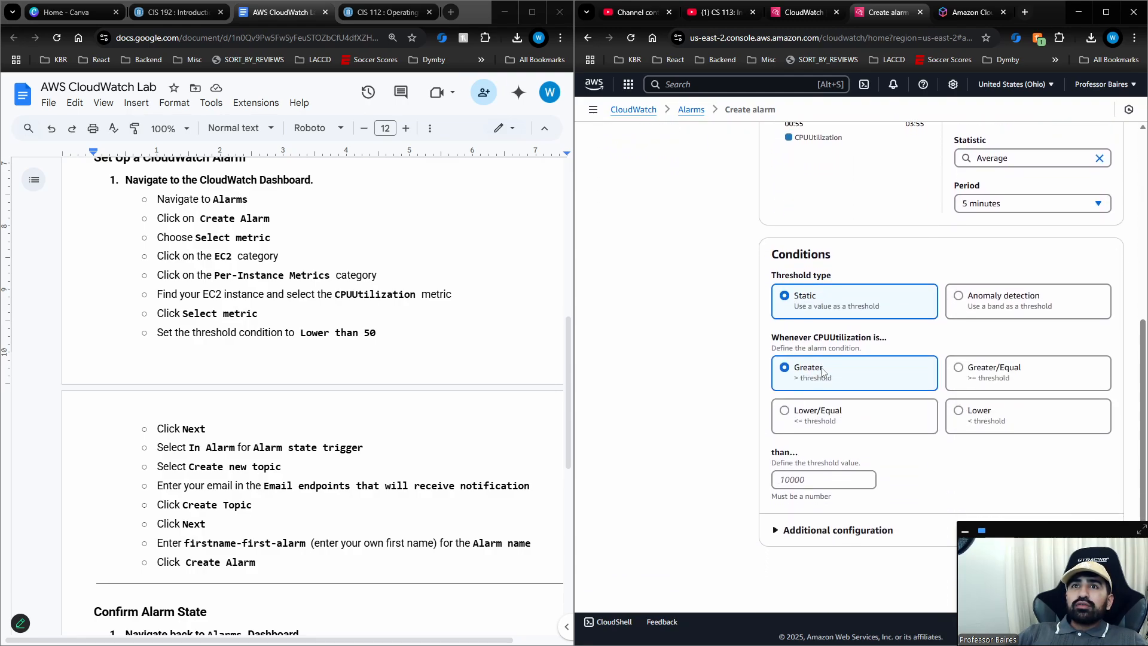
click(960, 412)
click(838, 481)
text(5)
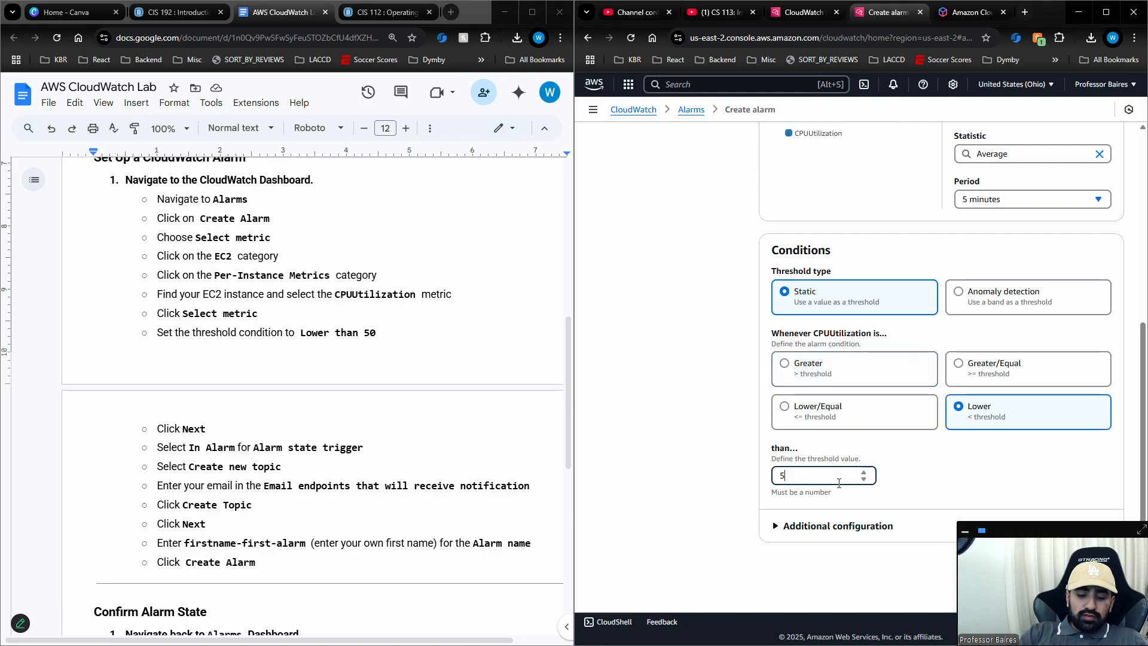
text(0)
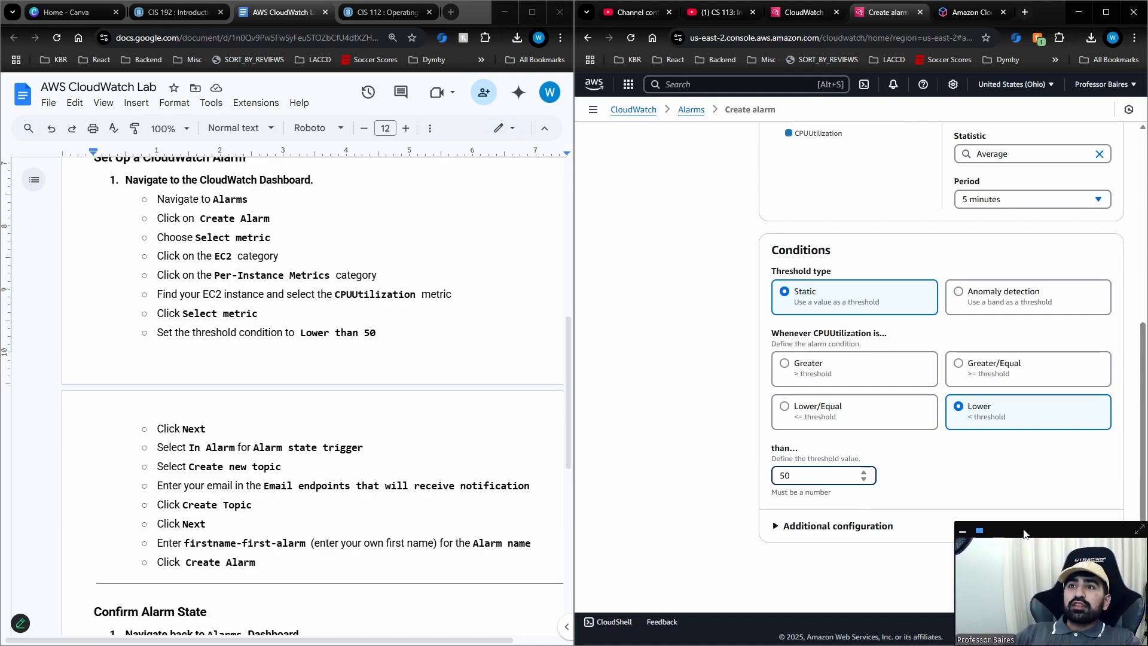
drag(1023, 530, 1023, 532)
scroll(990, 457, up, 3)
scroll(989, 457, down, 3)
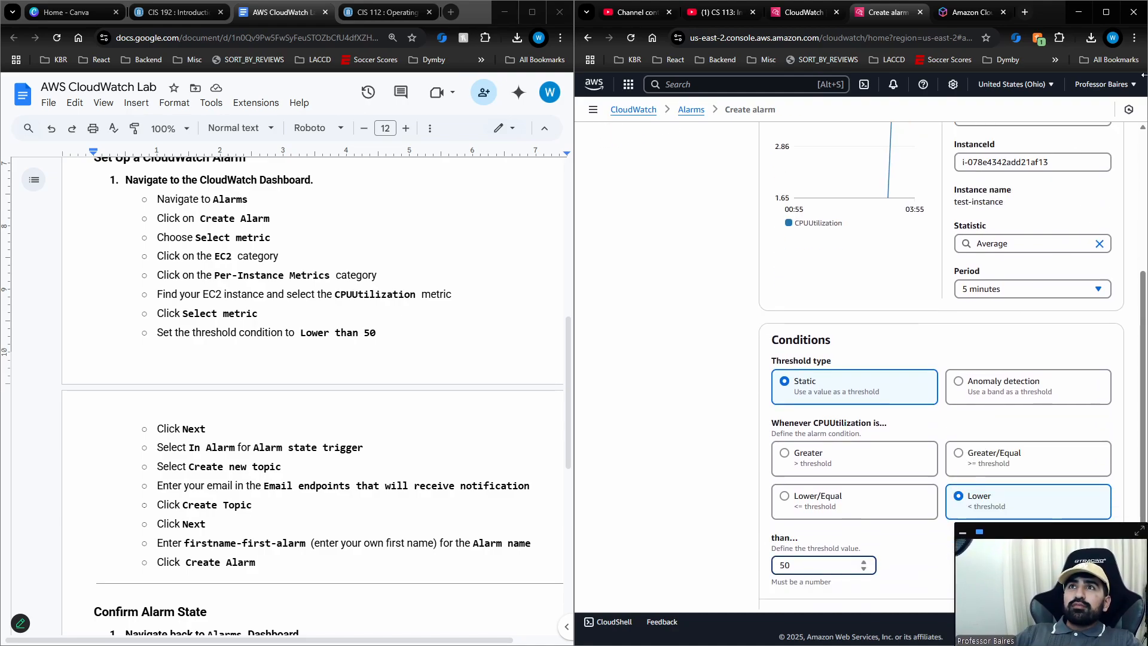
Enlarge the alarm page's browser zoom to 125%.
click(1134, 38)
click(1099, 305)
click(1098, 304)
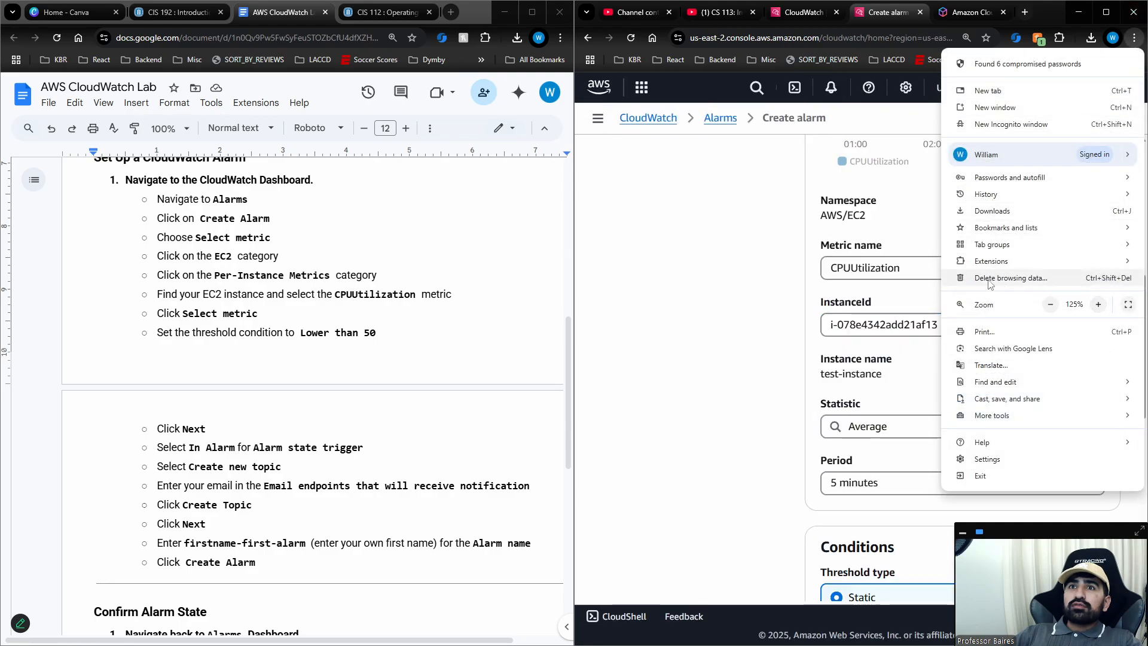
click(726, 303)
scroll(768, 318, down, 7)
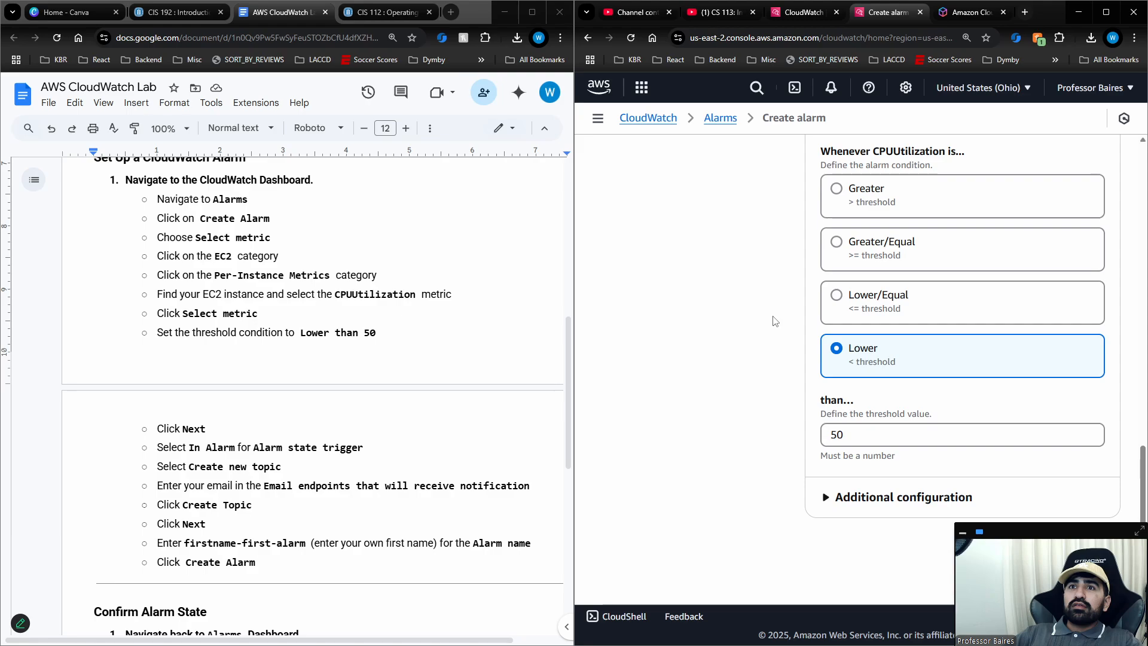
Proceed to the alarm's action configuration and choose to create a new SNS topic for the In alarm notification.
drag(1037, 540, 949, 532)
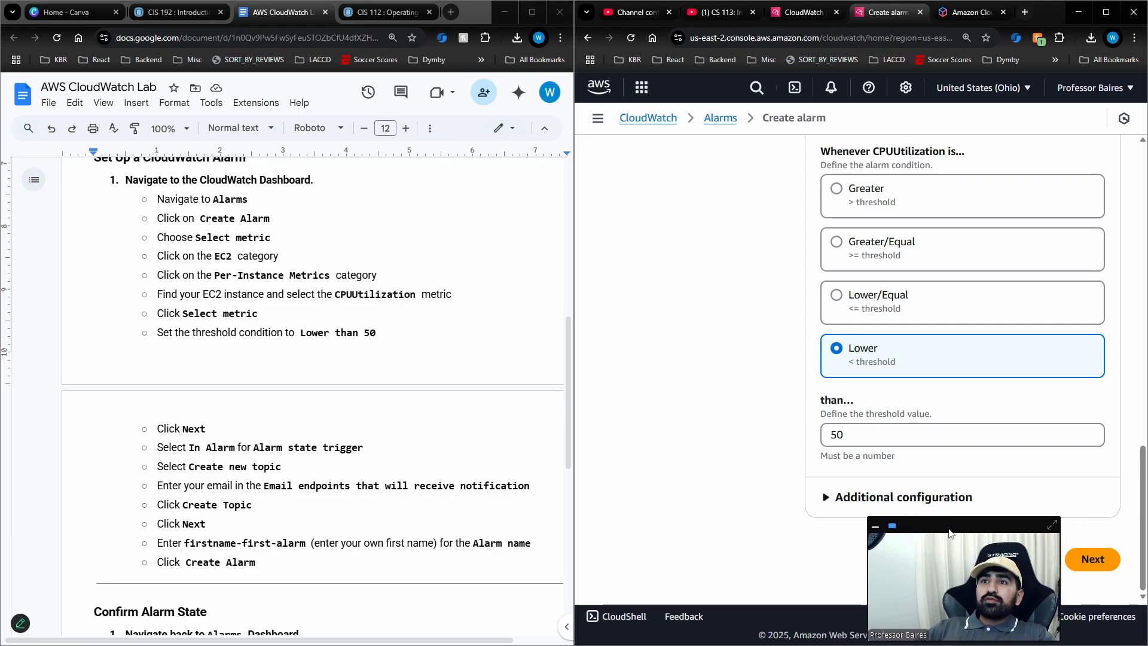
click(1093, 559)
scroll(808, 348, down, 3)
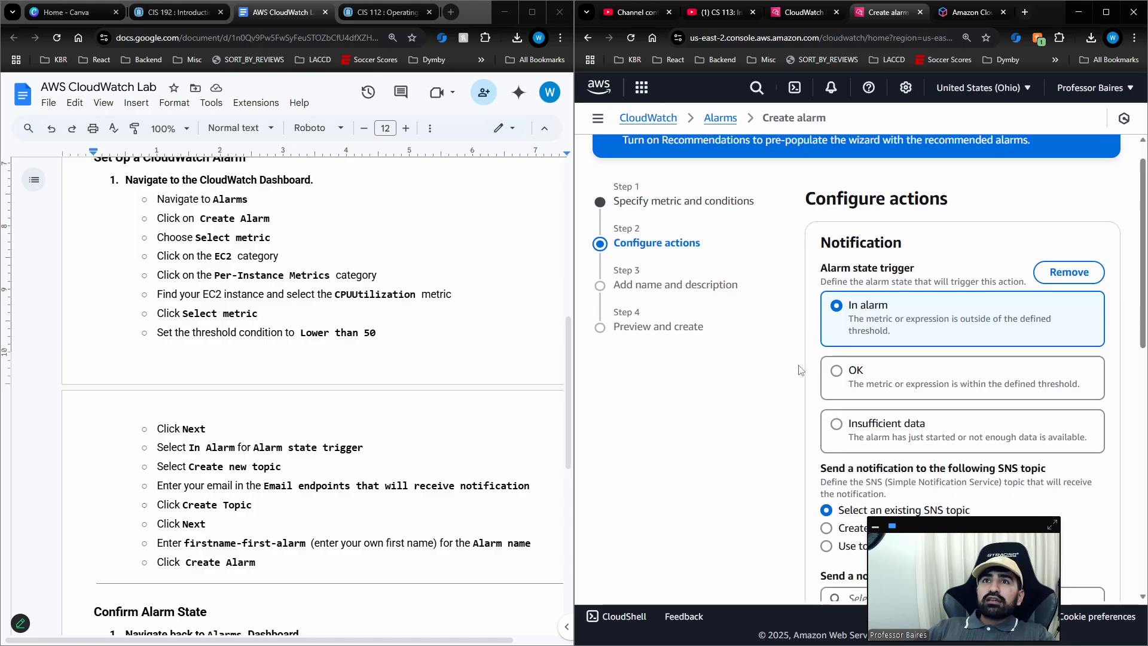
click(837, 382)
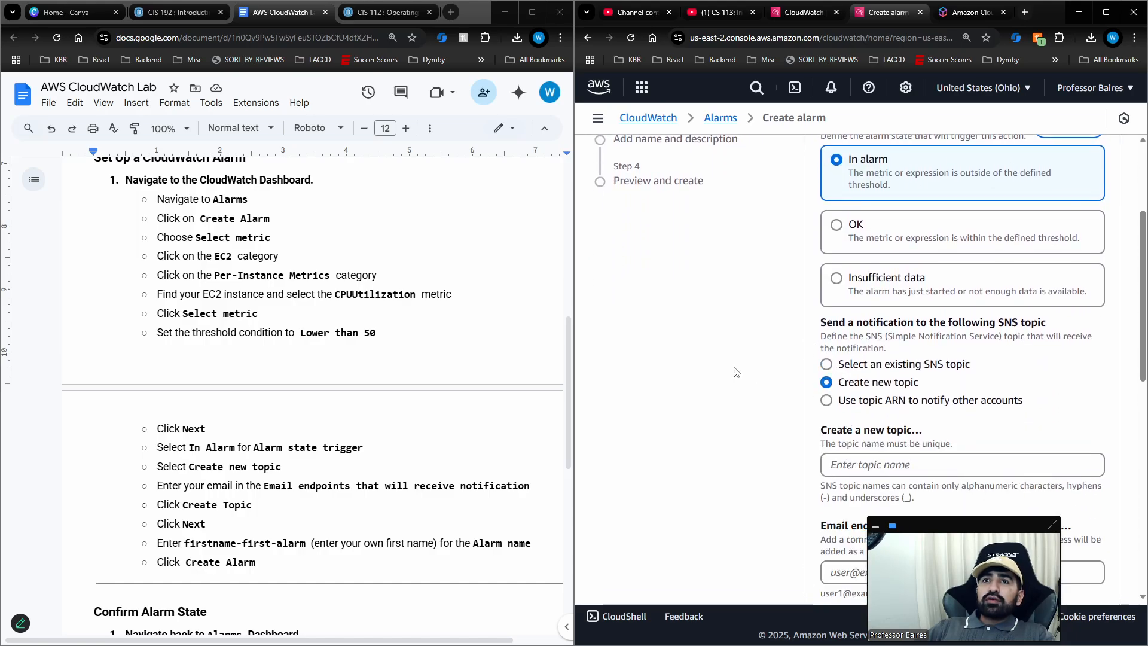
Examine the alarm's notification settings, including the state trigger, the new topic's name and the email endpoints.
scroll(840, 301, down, 3)
click(855, 285)
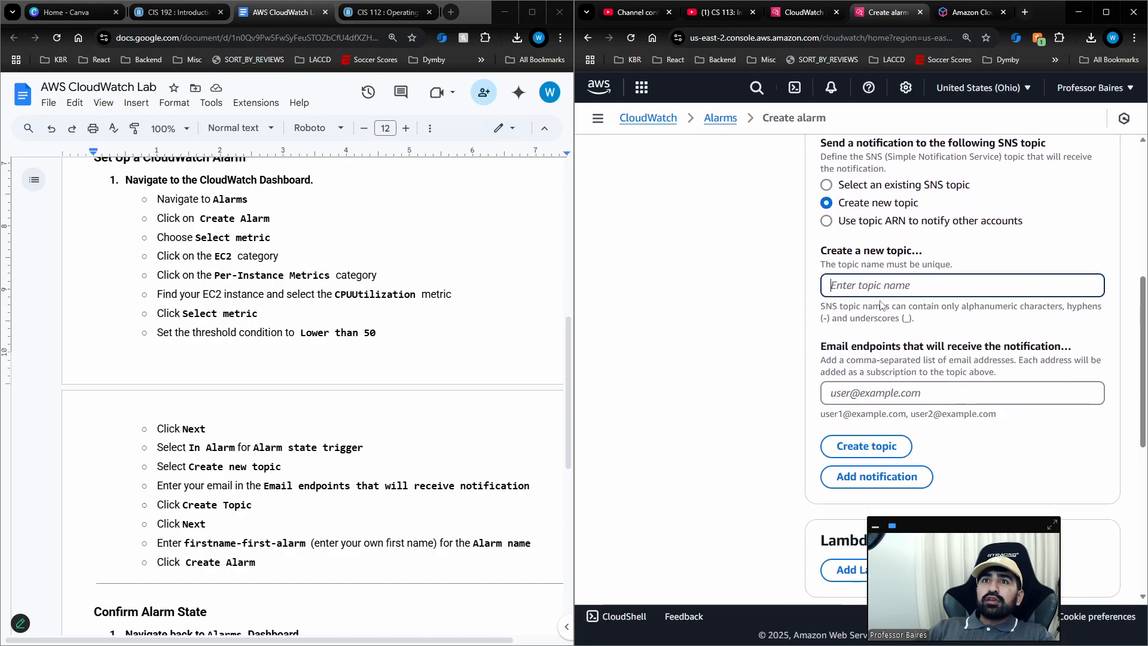
scroll(880, 304, up, 2)
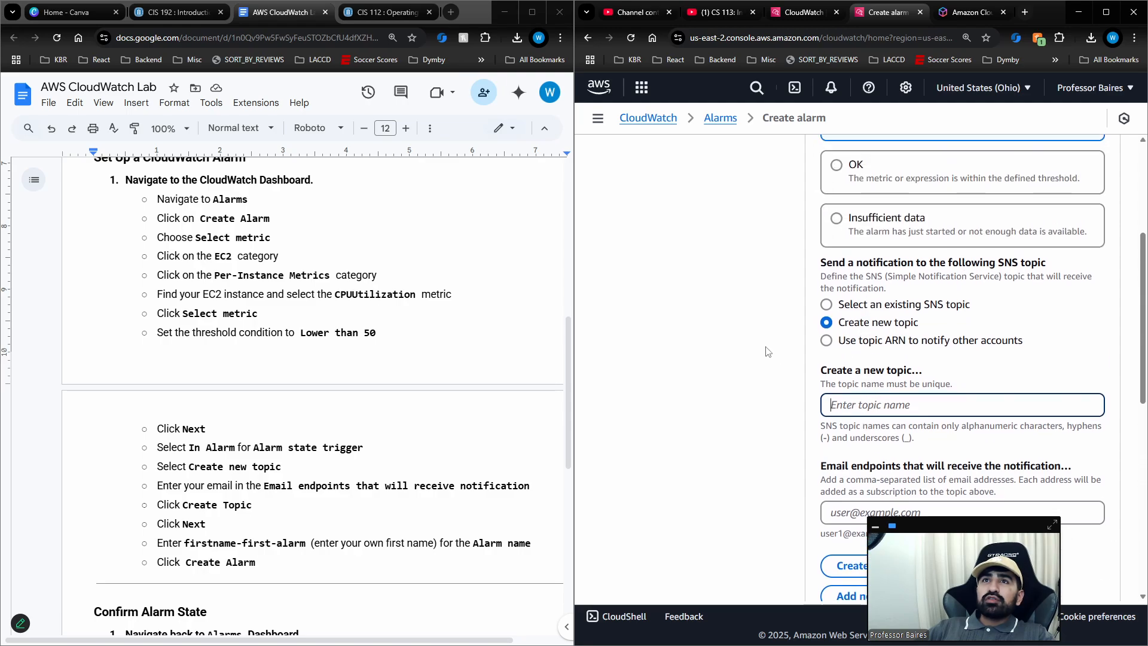
scroll(807, 332, up, 3)
scroll(807, 332, down, 4)
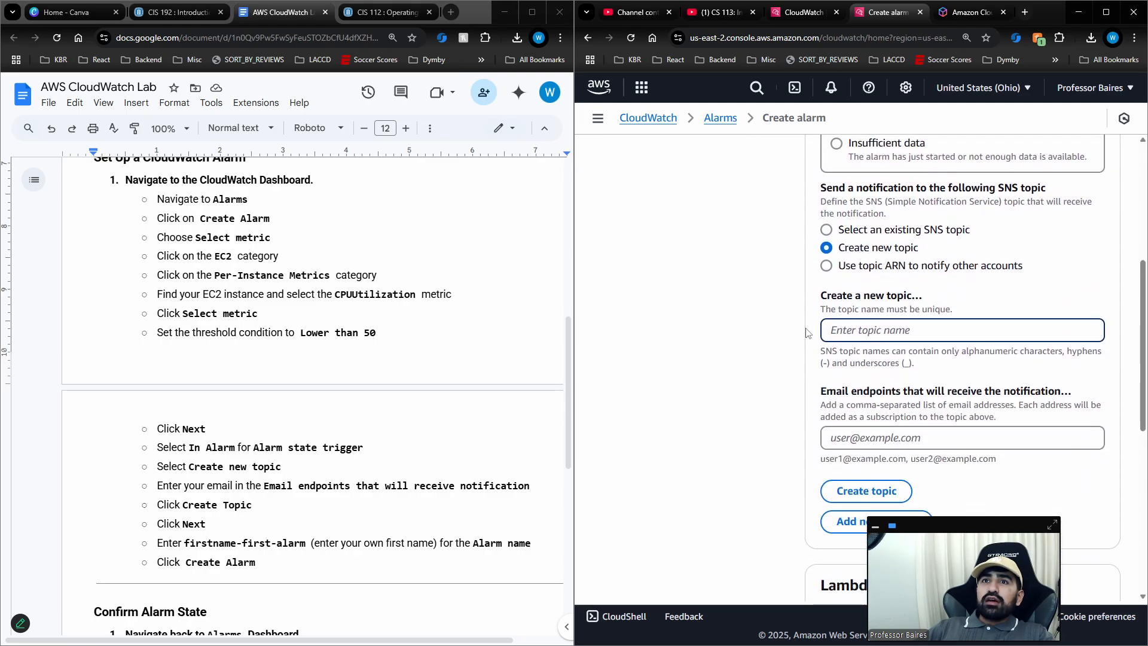
scroll(807, 333, down, 1)
click(877, 401)
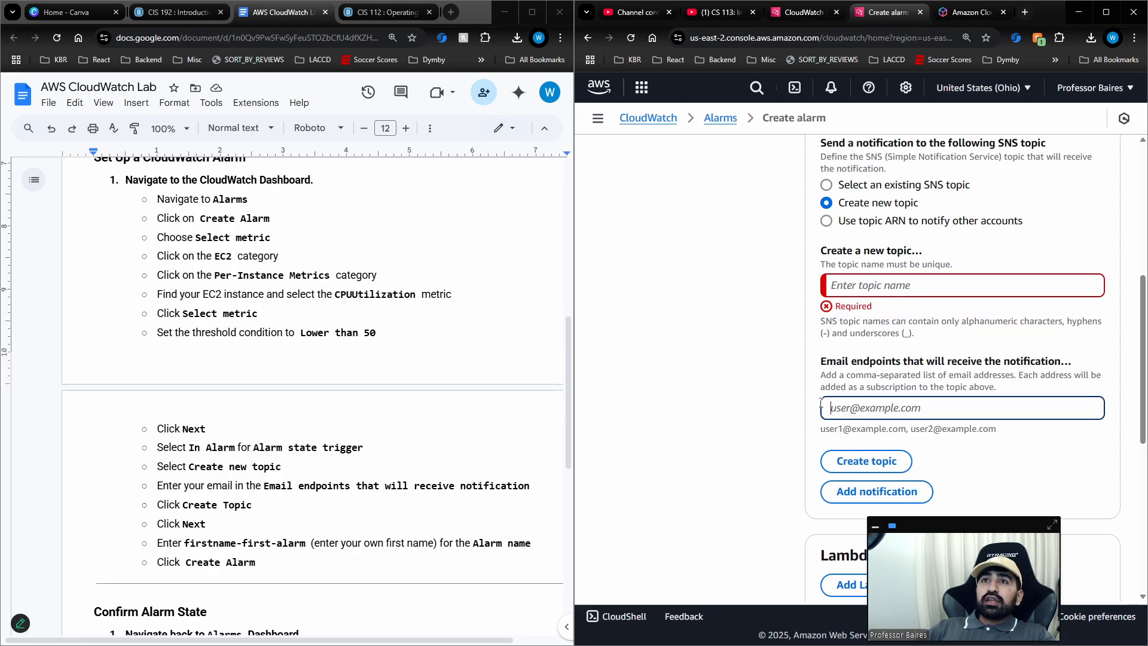
scroll(774, 391, down, 2)
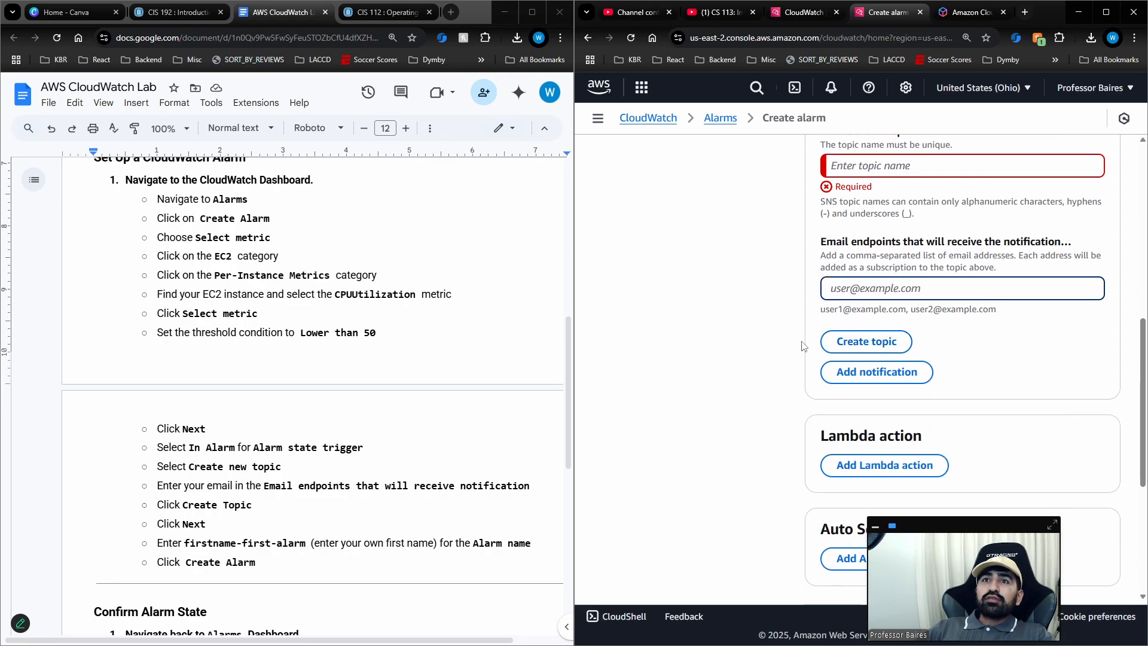
Add an EC2 action to the alarm to review its trigger and instance options, and remove that action again.
scroll(801, 343, down, 5)
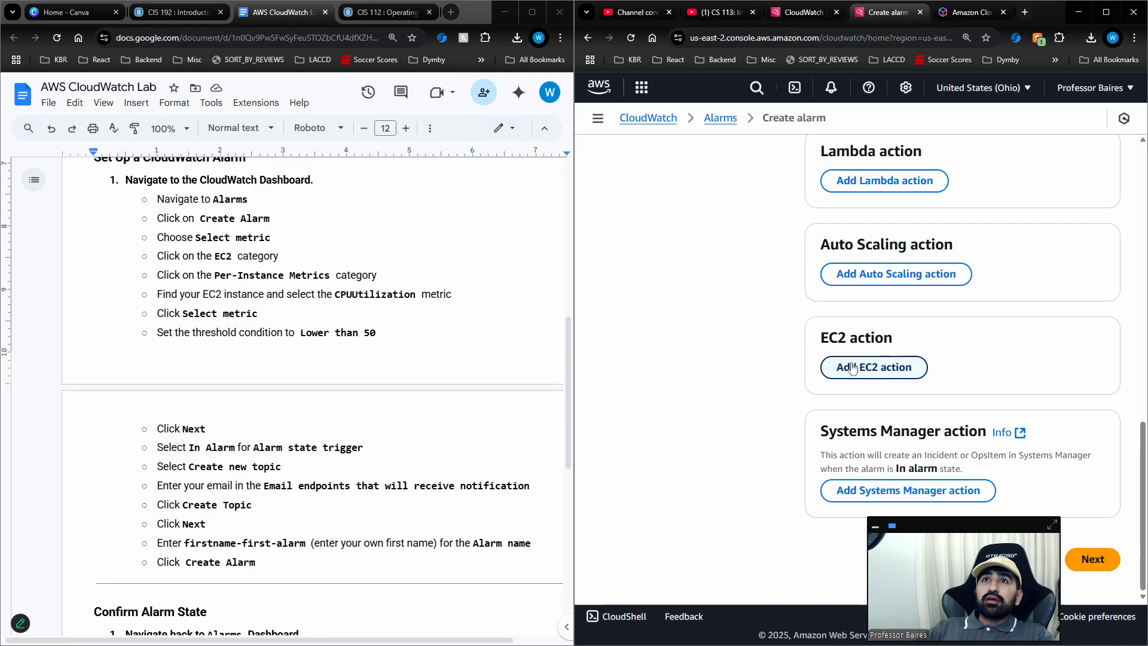
click(855, 384)
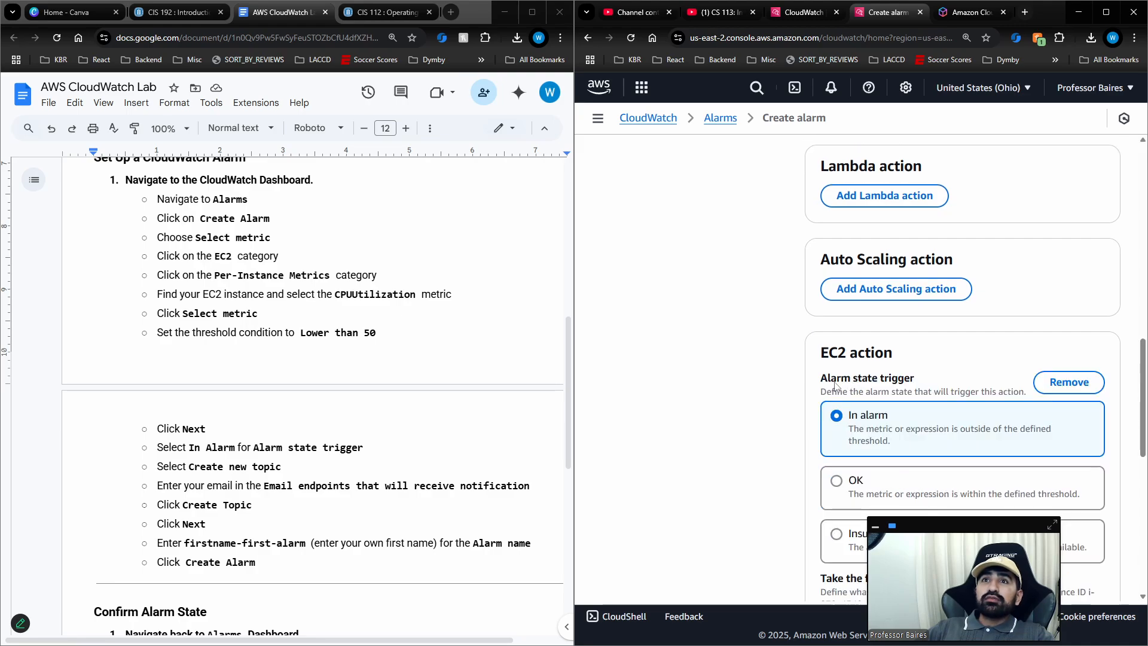
scroll(768, 382, down, 4)
scroll(772, 379, down, 2)
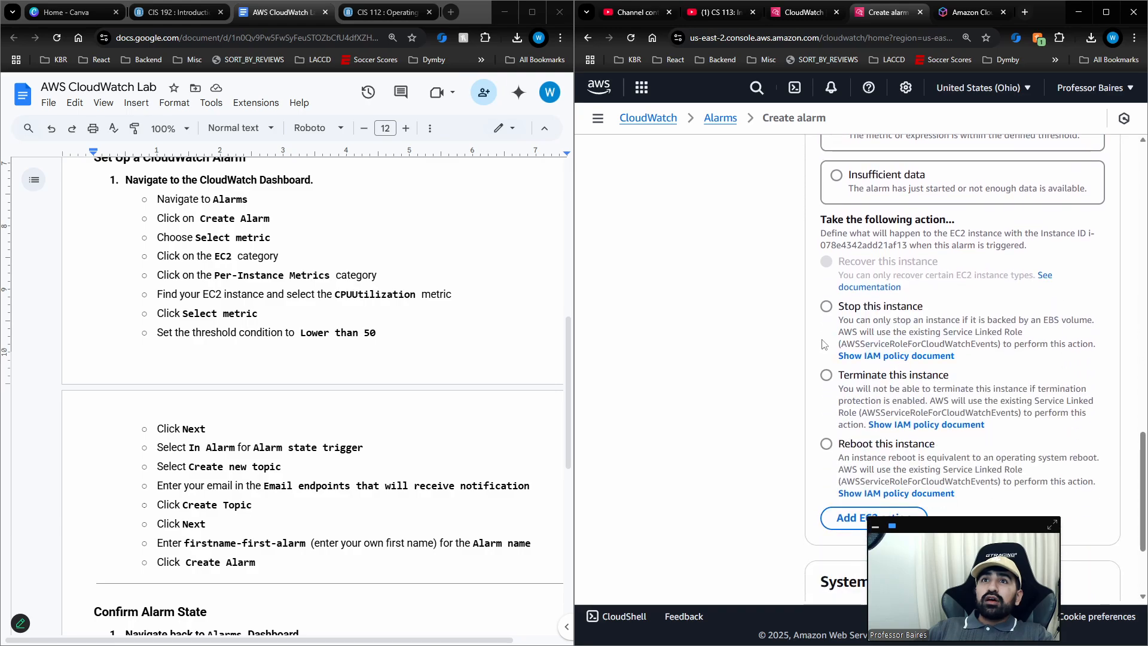
scroll(1036, 270, up, 5)
click(1036, 267)
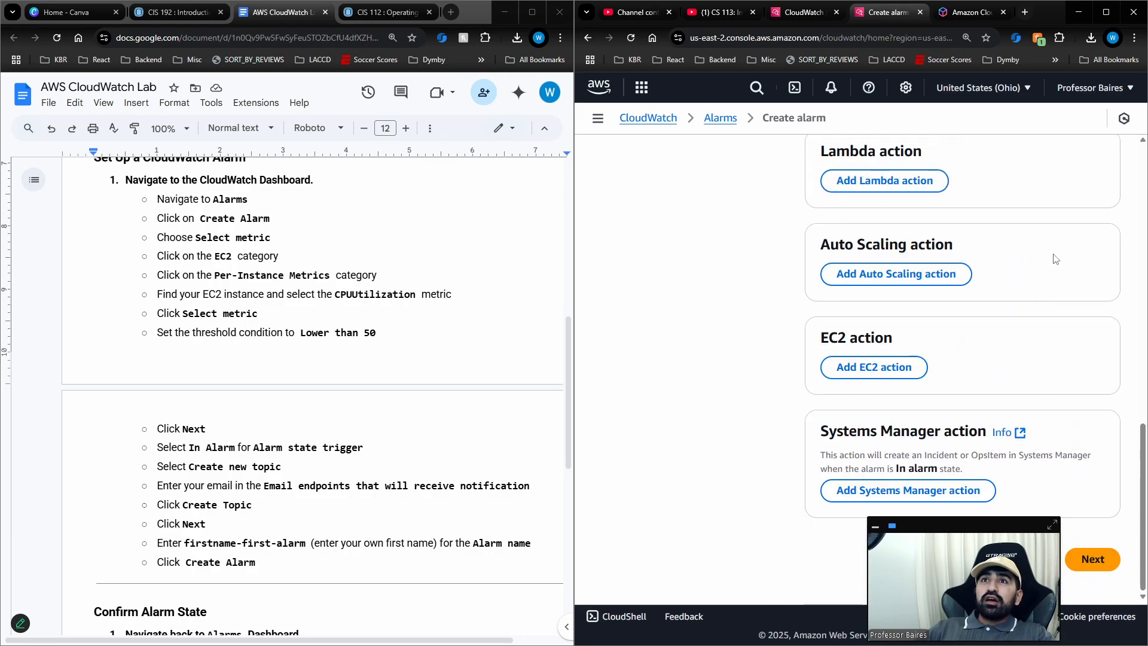
Try to proceed past the alarm's action configuration, and review the lab document's remaining instructions up to Confirm Alarm State.
click(1092, 559)
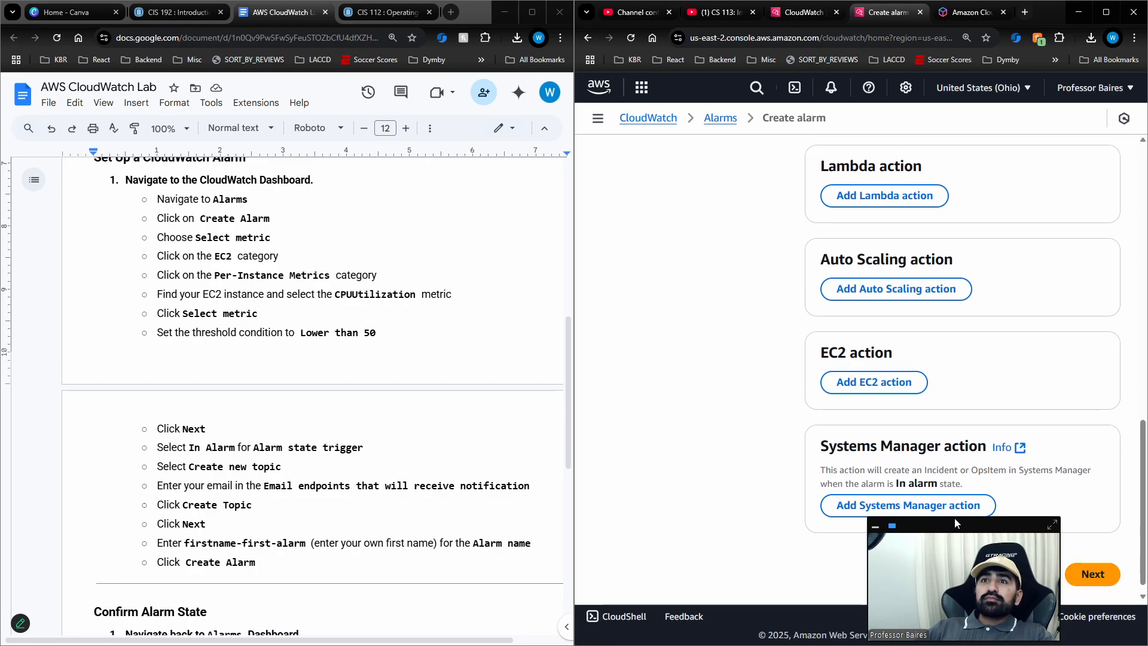
scroll(329, 394, down, 1)
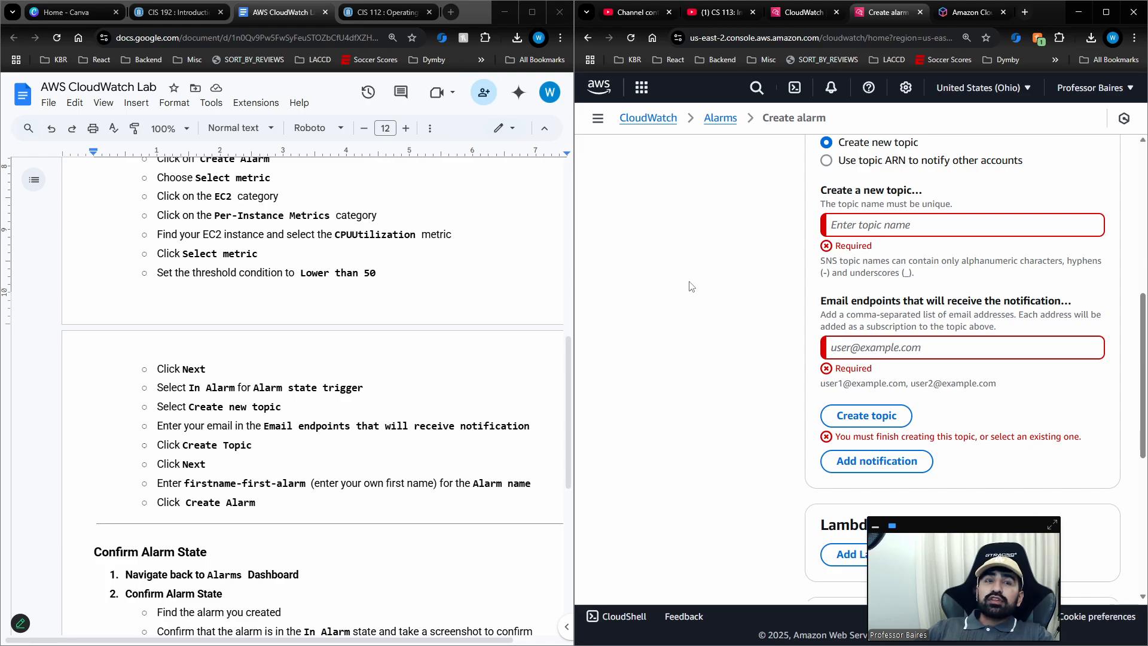
scroll(215, 457, down, 3)
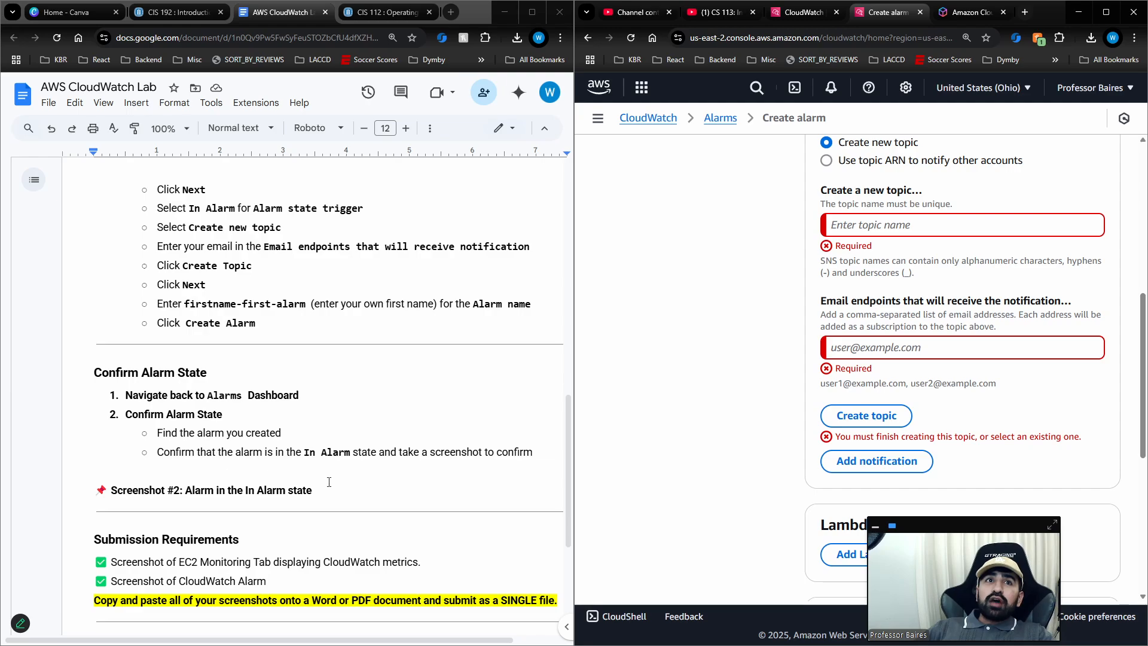
Leave the alarm creation, open the existing alarm's details from the Alarms list, and maximize the browser window.
click(721, 119)
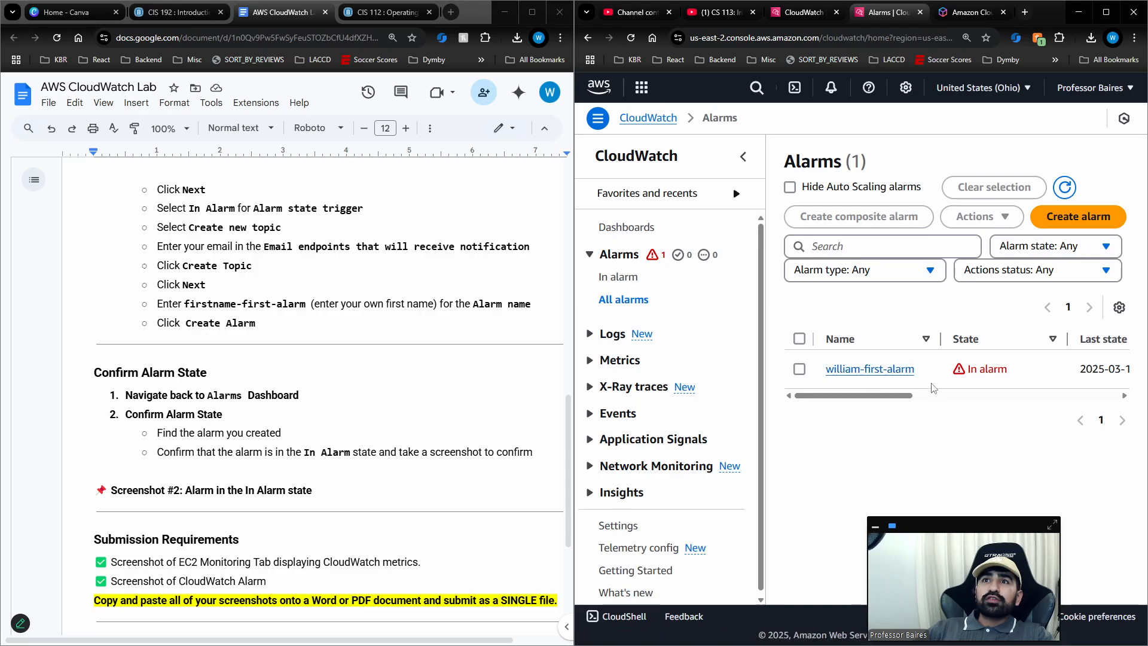
click(904, 371)
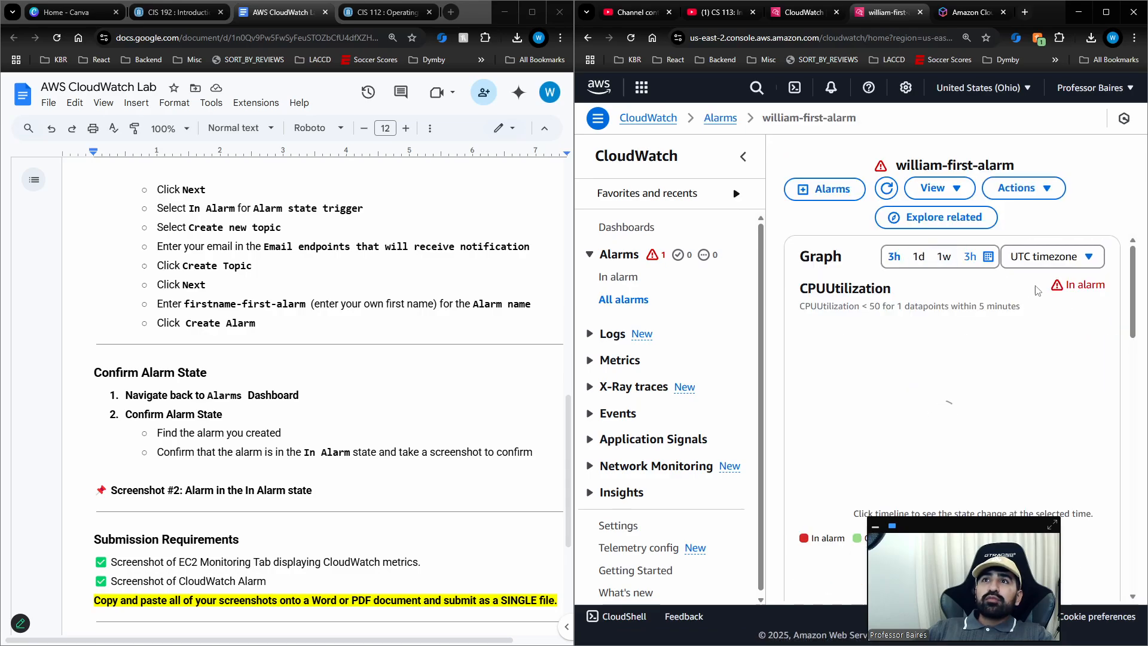
scroll(1034, 341, down, 3)
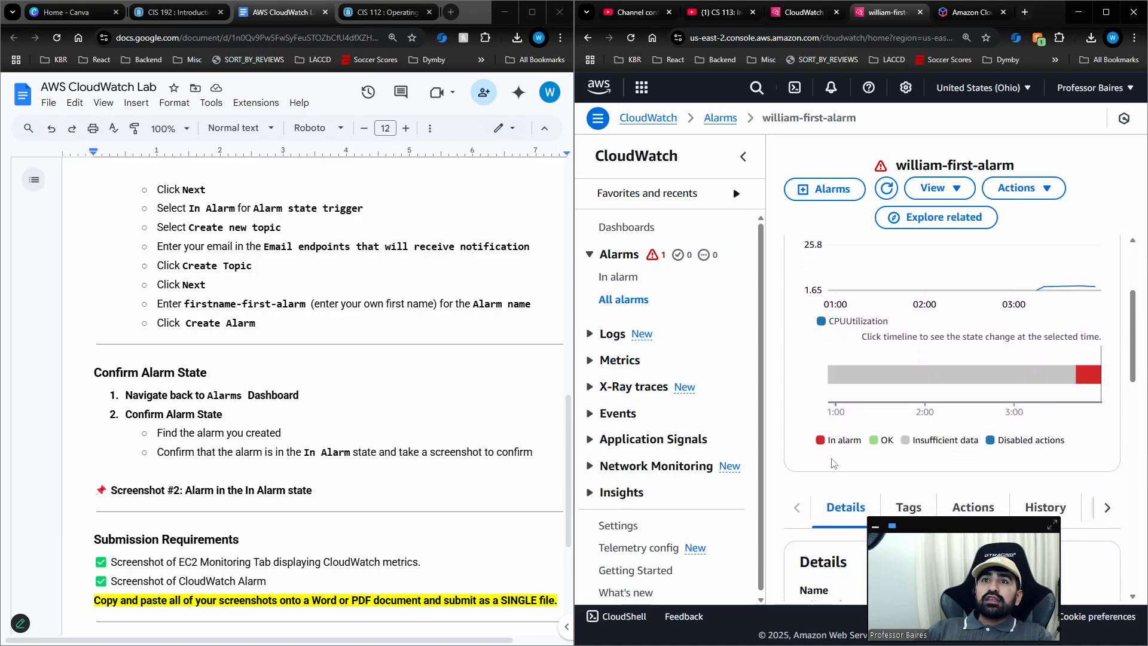
mouse_move(1078, 380)
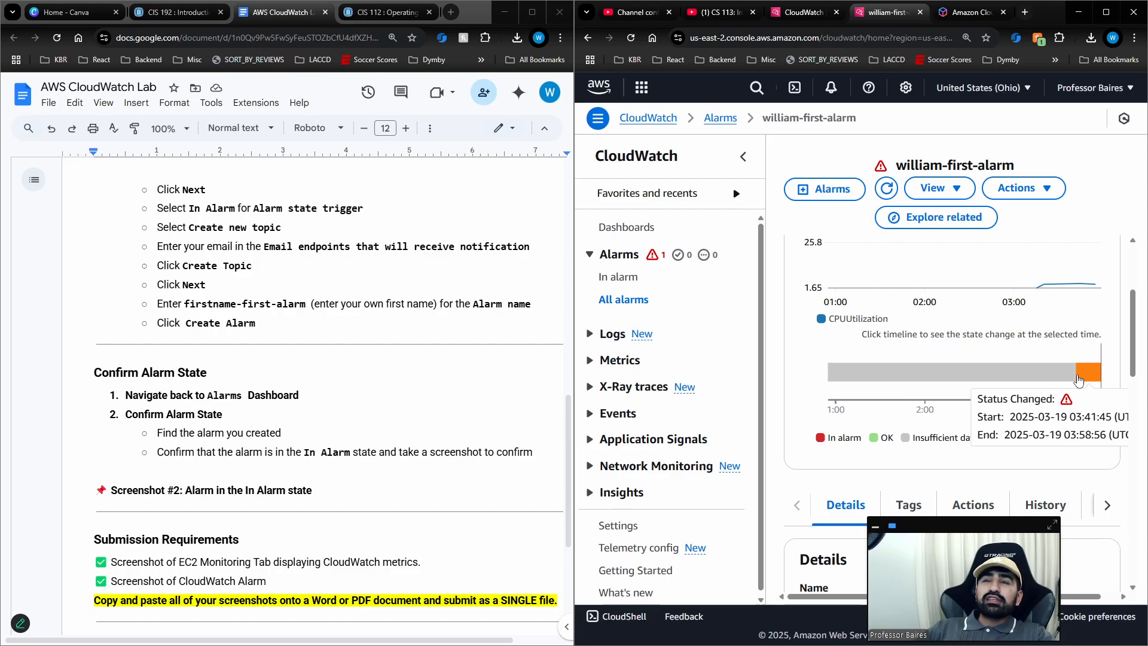
click(1106, 12)
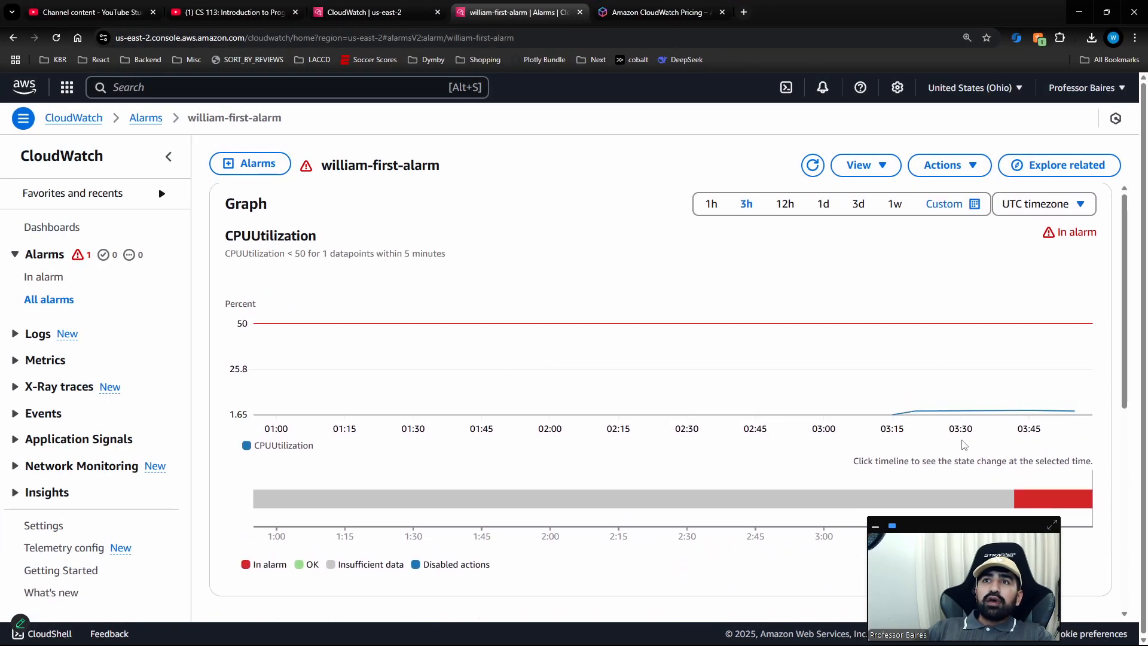
Examine the alarm's CPUUtilization graph, threshold line and state timeline, and restore the browser to its side-by-side size.
mouse_move(1034, 451)
scroll(1046, 389, up, 1)
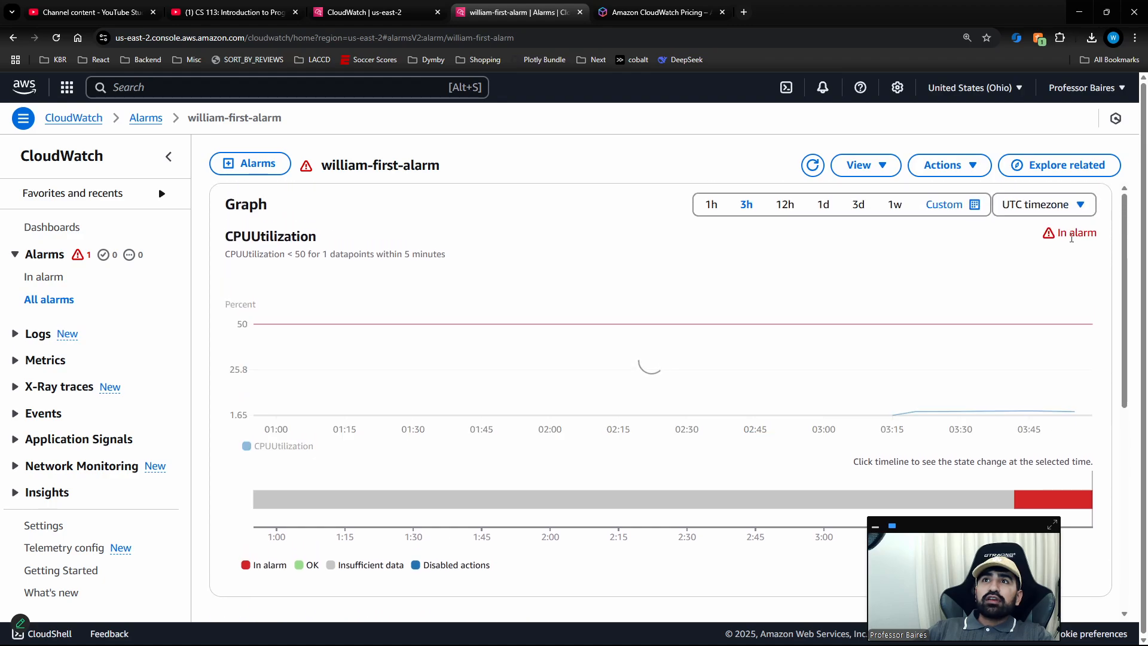
scroll(1053, 304, down, 2)
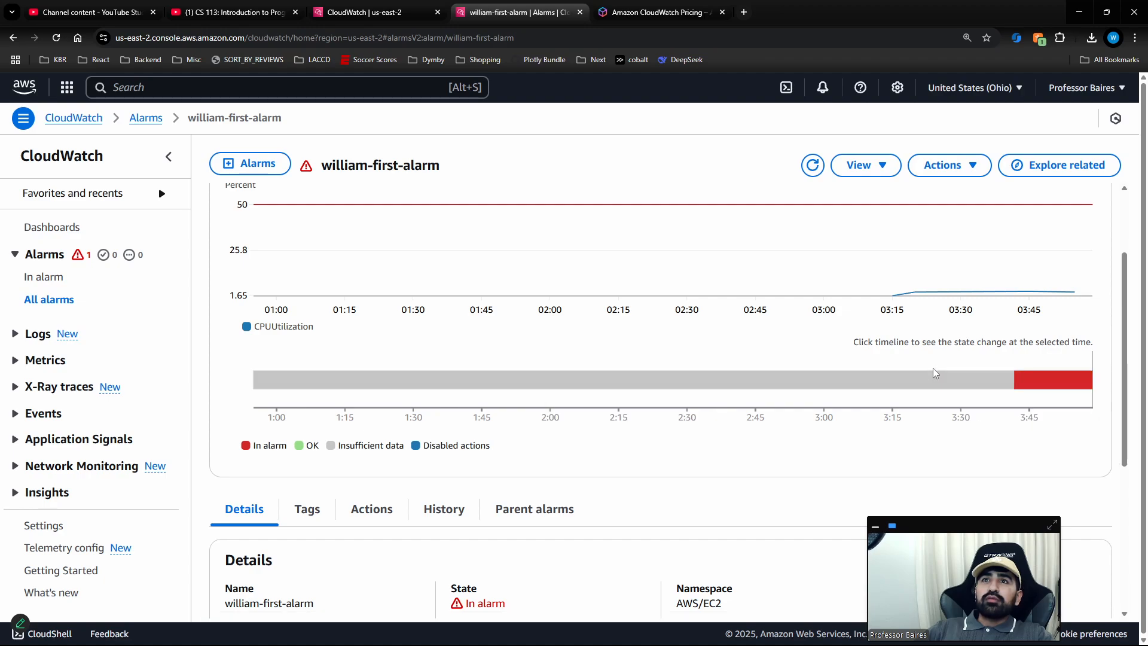
scroll(658, 310, up, 2)
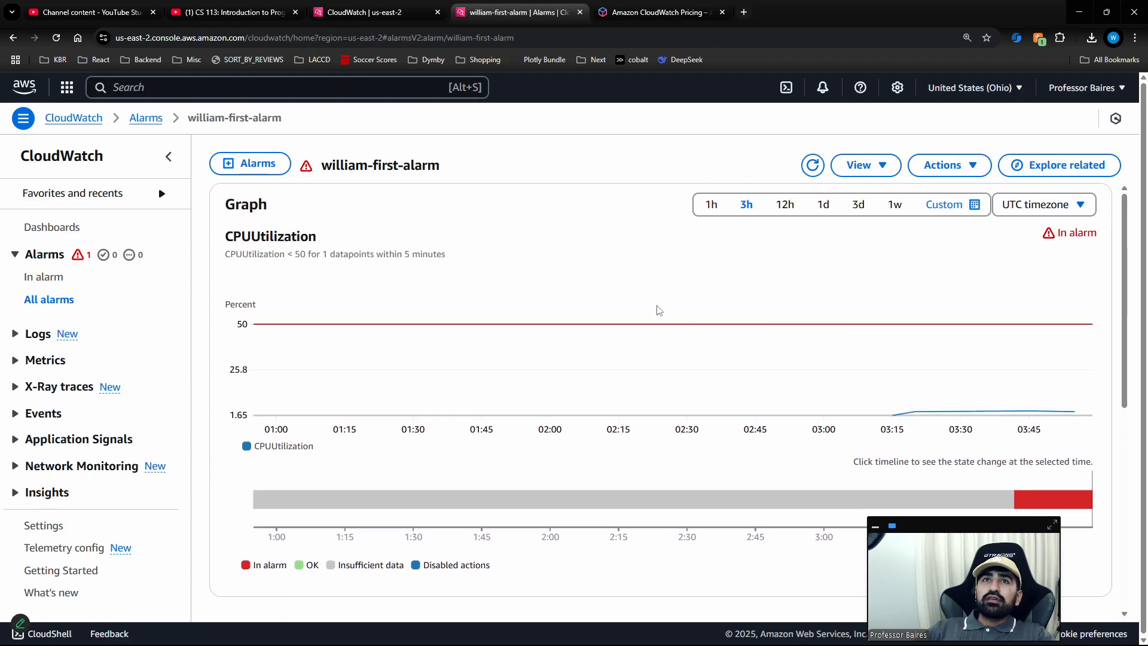
scroll(425, 263, down, 1)
scroll(428, 227, up, 1)
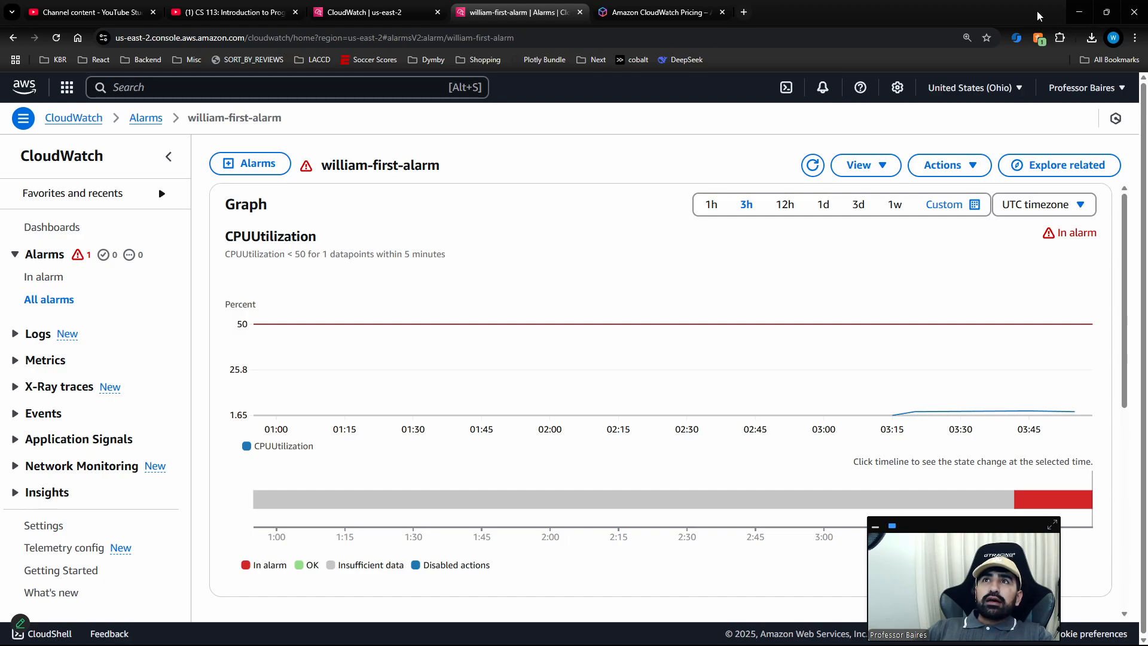
drag(357, 5, 1059, 9)
click(1059, 10)
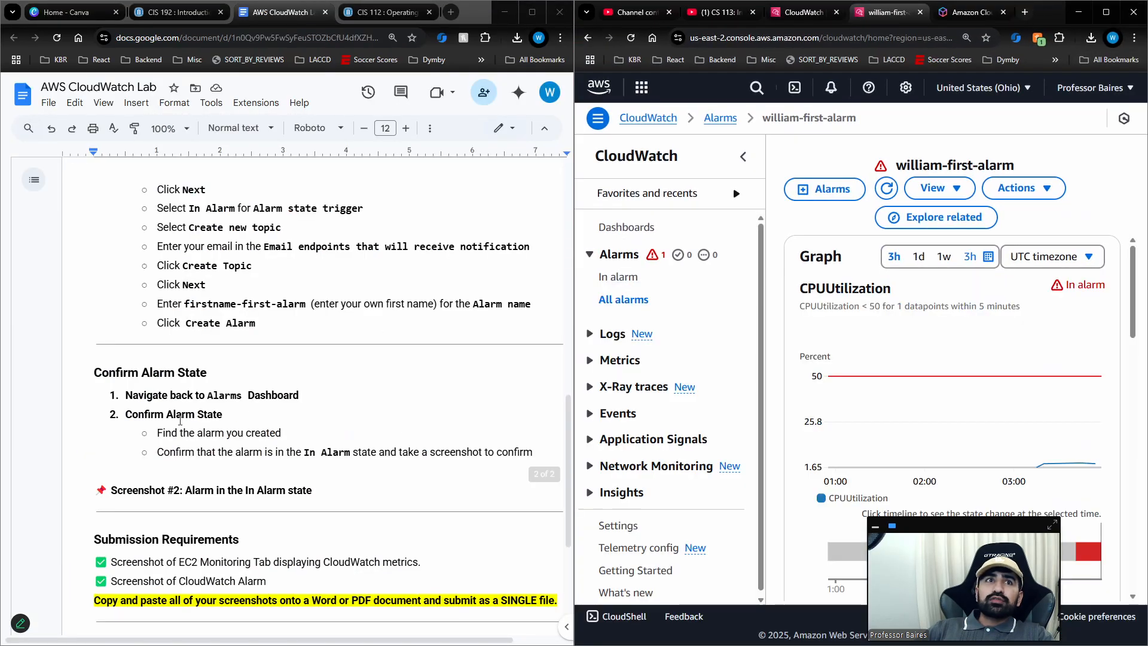
Review the lab document's Submission Requirements, including the single-file instruction, and return to the Objective and Prerequisites at its beginning.
scroll(261, 403, down, 3)
drag(261, 404, 93, 359)
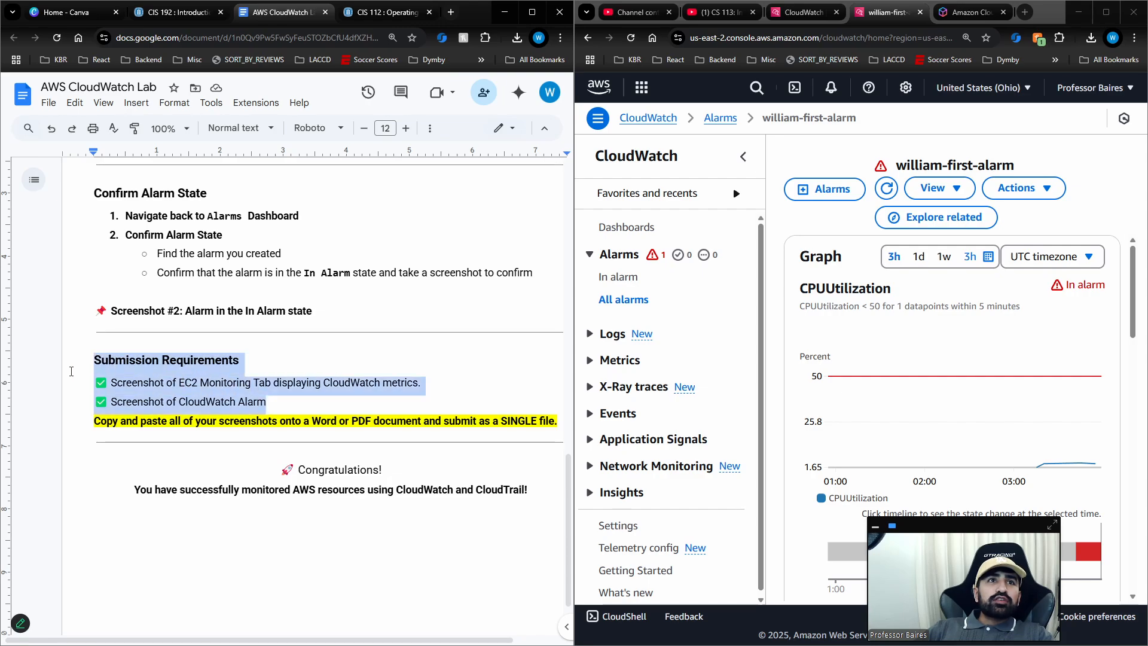
triple_click(284, 426)
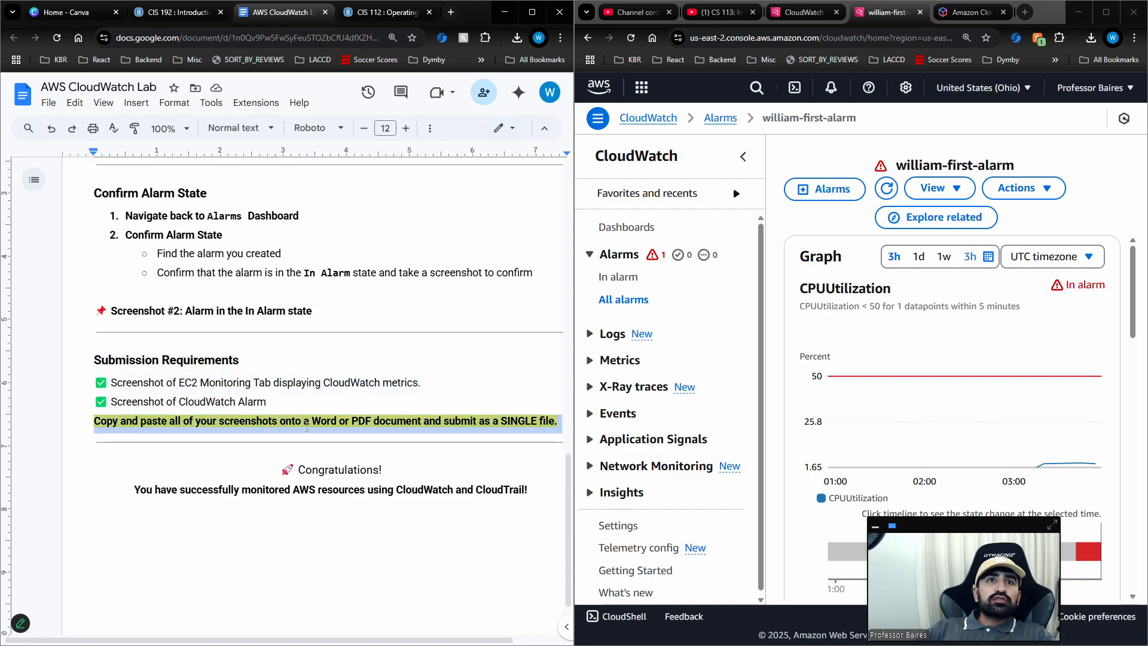
scroll(302, 436, up, 2)
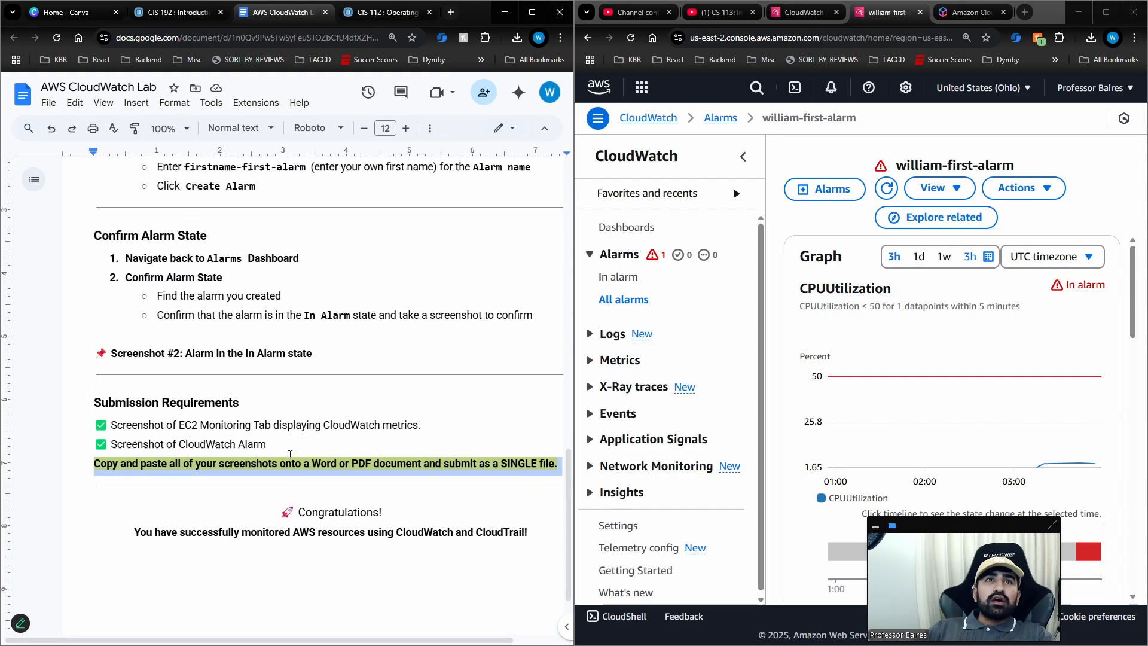
scroll(290, 454, up, 15)
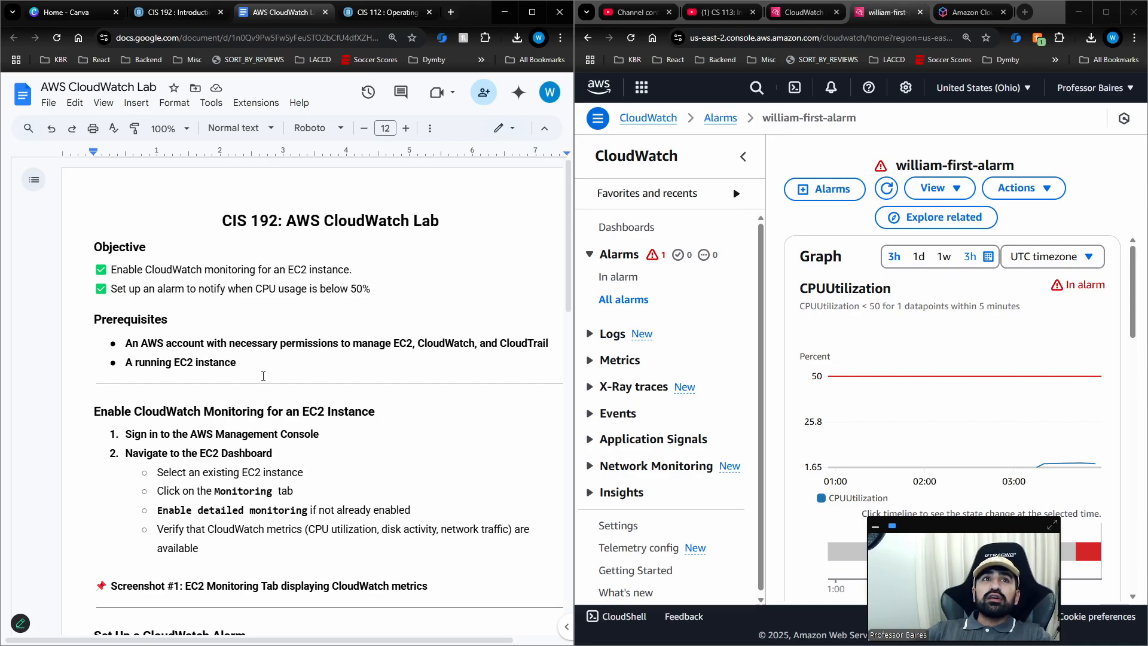
click(263, 369)
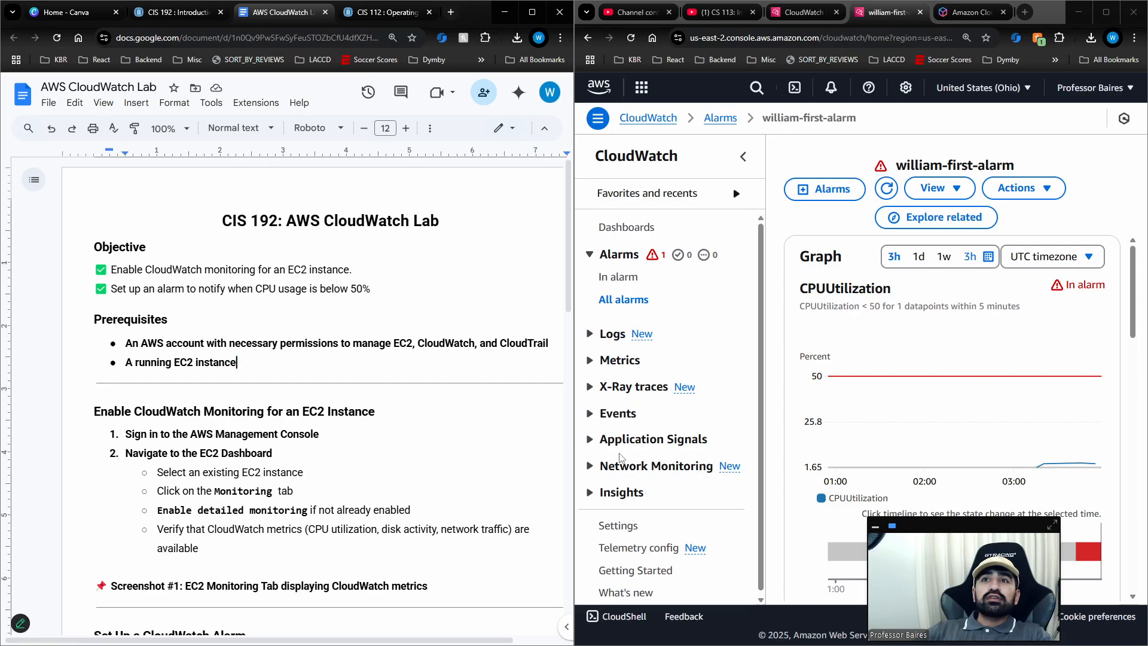
drag(985, 532, 1070, 536)
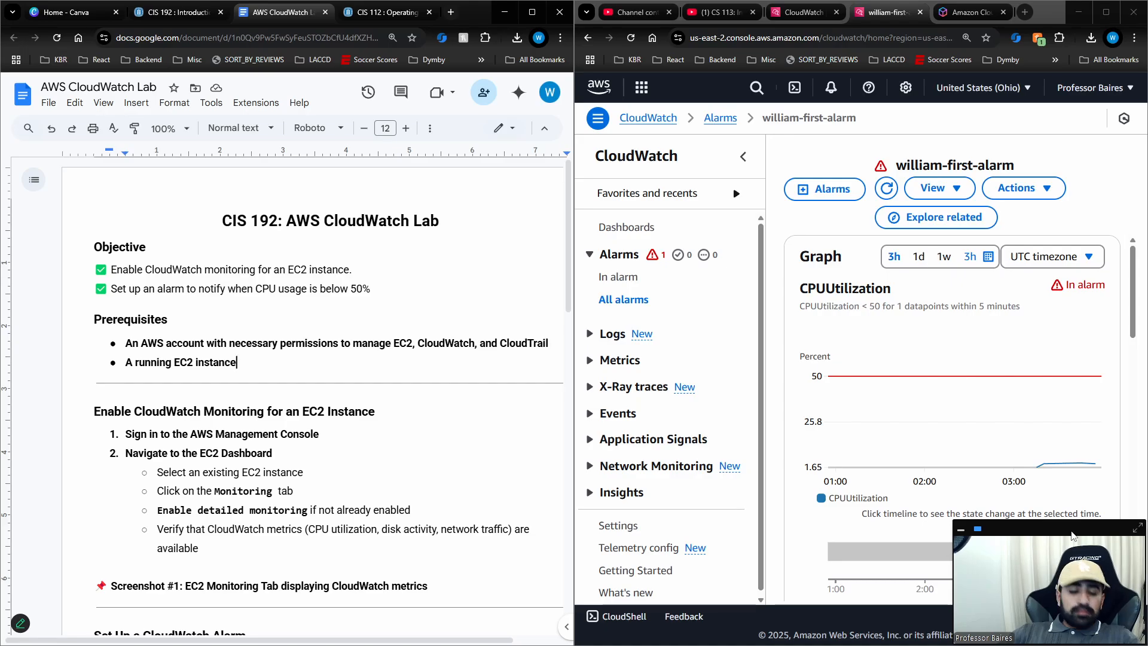
key(super)
key(Escape)
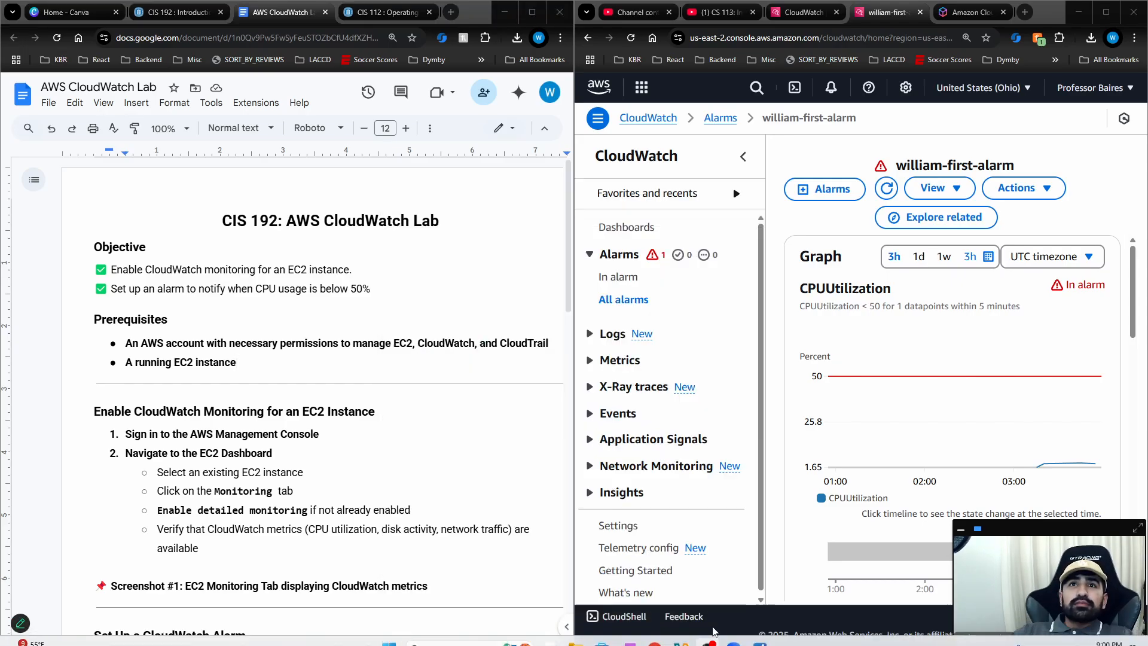